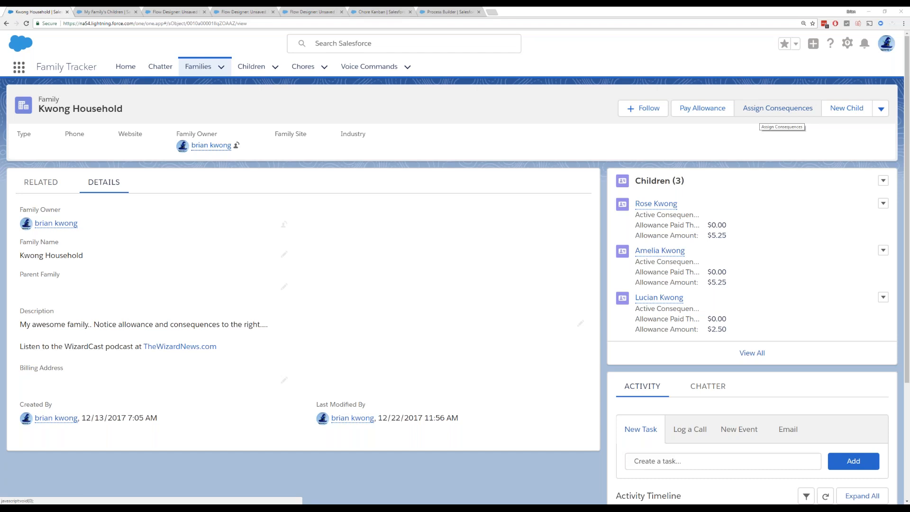
Launch the Assign Consequences wizard from the family record and give the first listed child No Allowance from Dec 22 to Dec 29, 2017.
{"action": "left_click", "coordinate": [760, 118]}
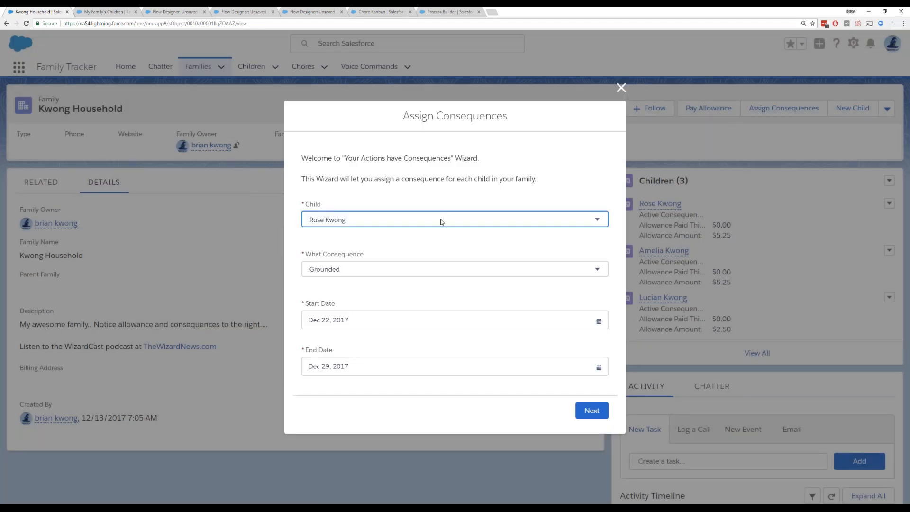
{"action": "left_click", "coordinate": [469, 222]}
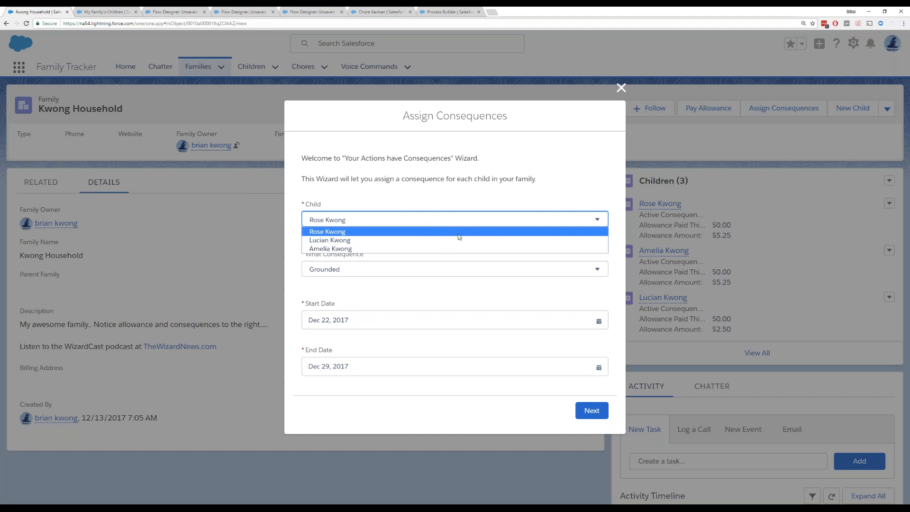
{"action": "left_click", "coordinate": [459, 232]}
{"action": "left_click", "coordinate": [483, 268]}
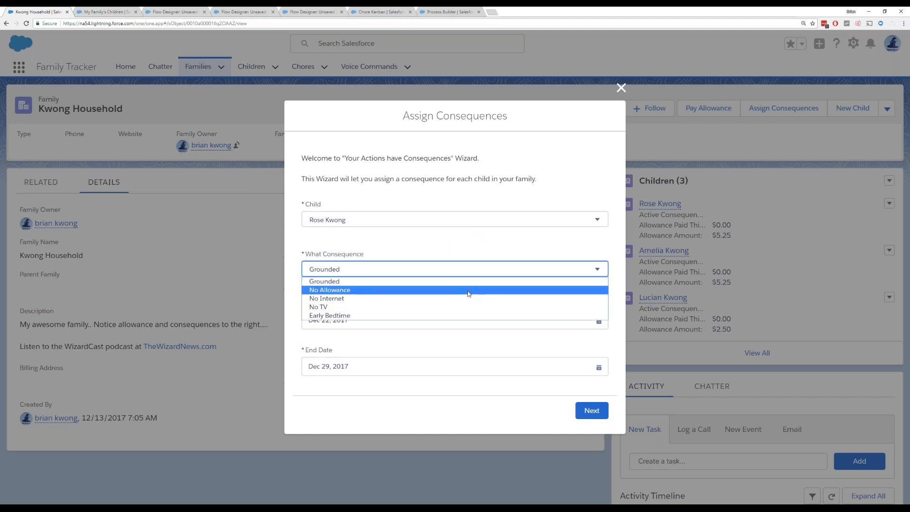
{"action": "left_click", "coordinate": [469, 290]}
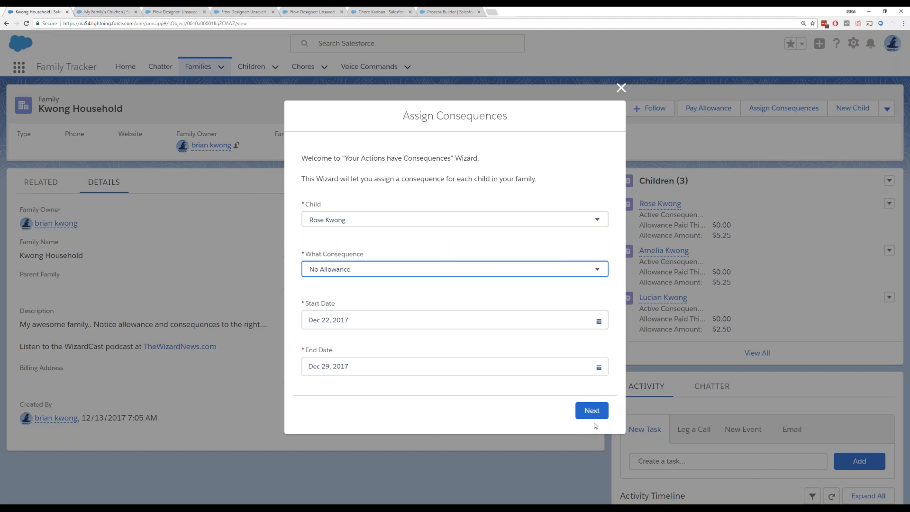
{"action": "left_click", "coordinate": [592, 411]}
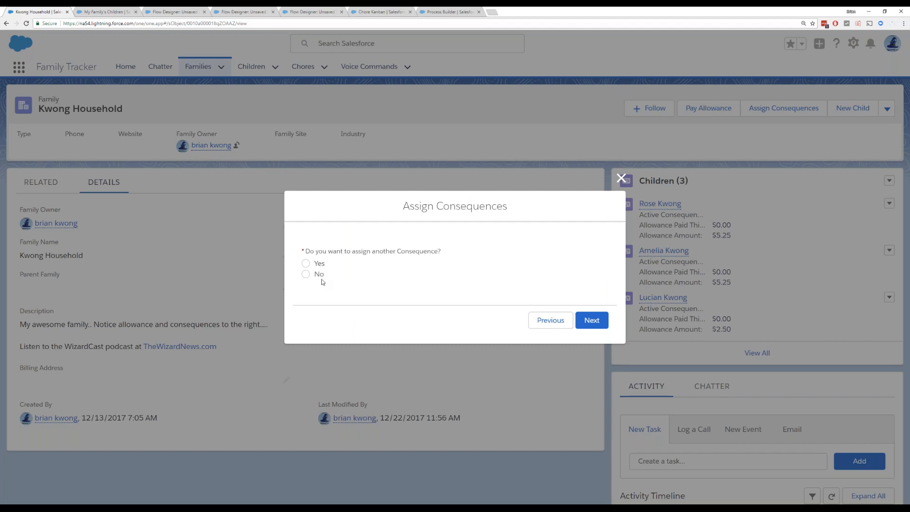
Choose to assign another consequence and give the last listed child No Allowance for Dec 22 to Dec 29, 2017.
{"action": "left_click", "coordinate": [305, 273]}
{"action": "left_click", "coordinate": [306, 263]}
{"action": "left_click", "coordinate": [592, 320]}
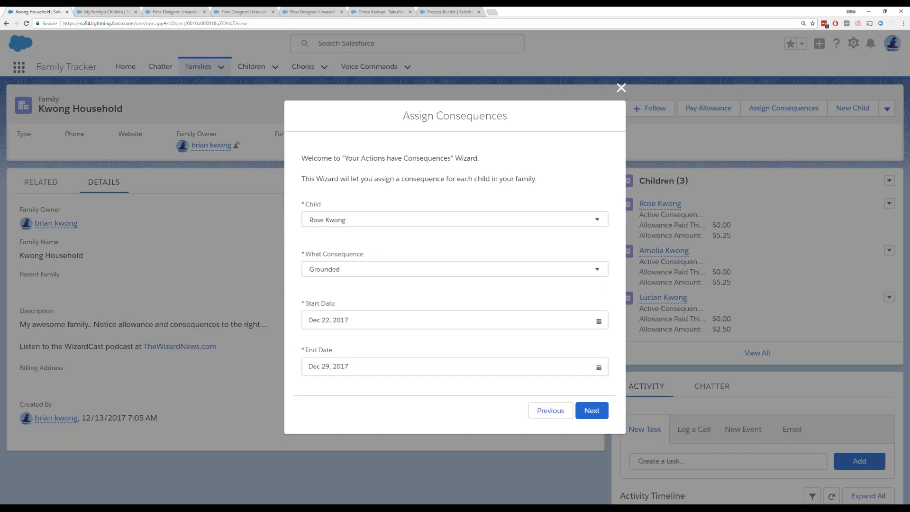
{"action": "left_click", "coordinate": [365, 225]}
{"action": "left_click", "coordinate": [363, 248]}
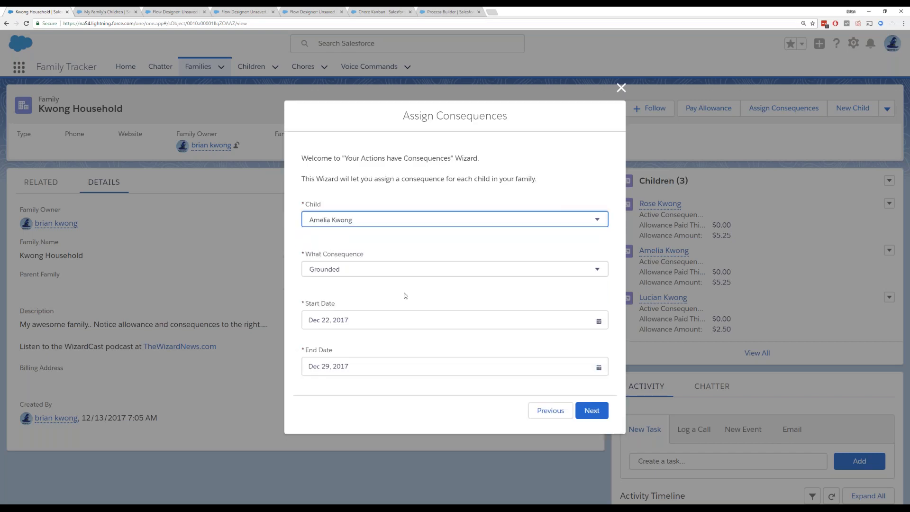
{"action": "left_click", "coordinate": [396, 271]}
{"action": "left_click", "coordinate": [384, 290]}
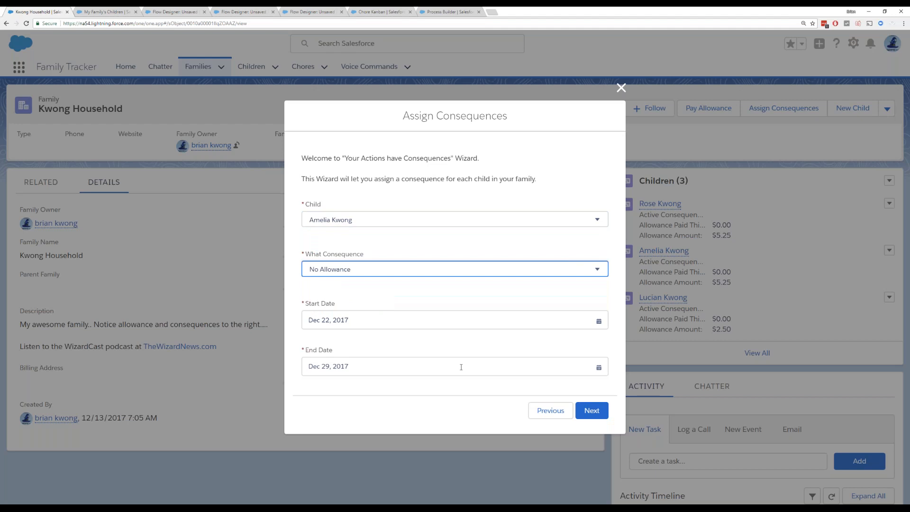
{"action": "left_click", "coordinate": [581, 413]}
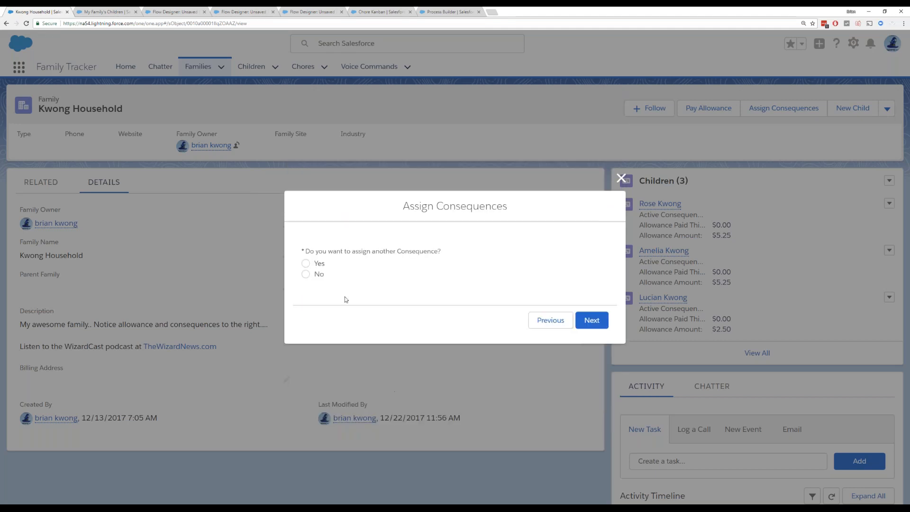
Decline assigning any further consequence and finish the wizard.
{"action": "left_click", "coordinate": [318, 276]}
{"action": "left_click", "coordinate": [590, 320]}
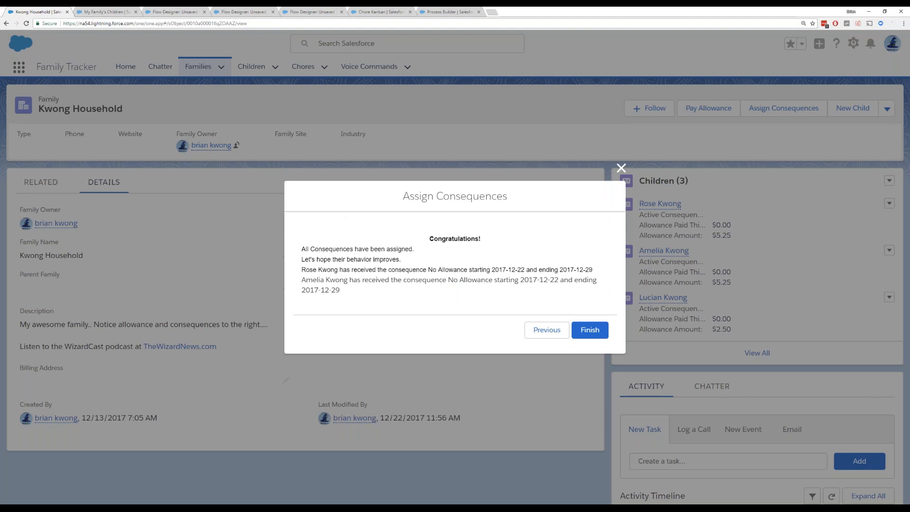
{"action": "left_click", "coordinate": [590, 329]}
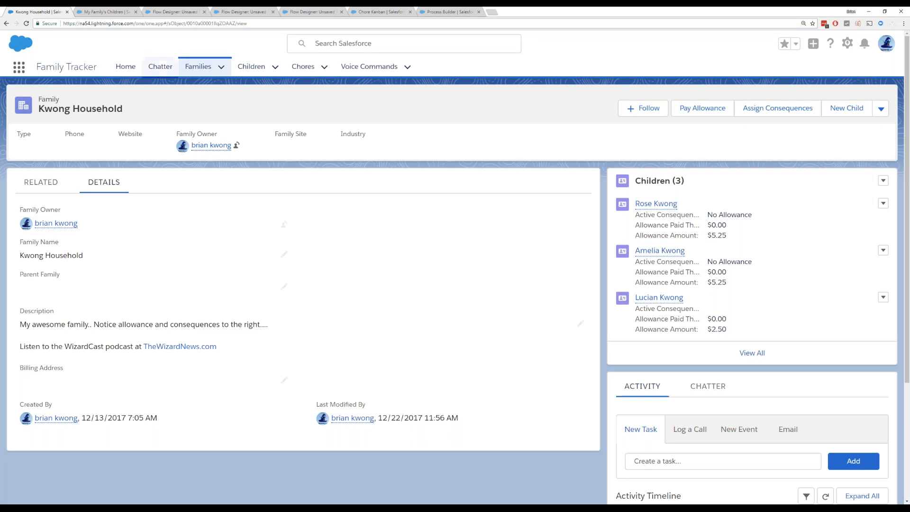
View the Care Giver Notification post in the Chatter feed in a separate browser tab and close that tab.
{"action": "right_click", "coordinate": [161, 67]}
{"action": "left_click", "coordinate": [194, 72]}
{"action": "left_click", "coordinate": [104, 12]}
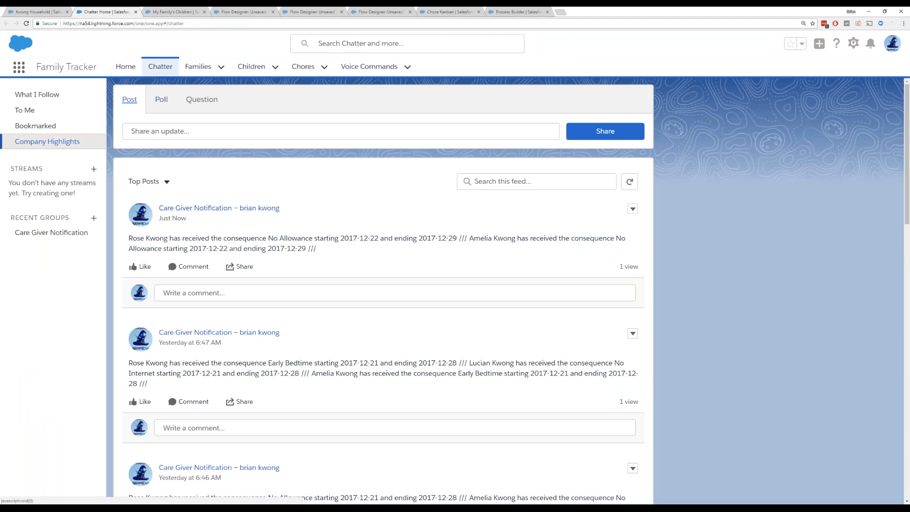
{"action": "left_click", "coordinate": [136, 13]}
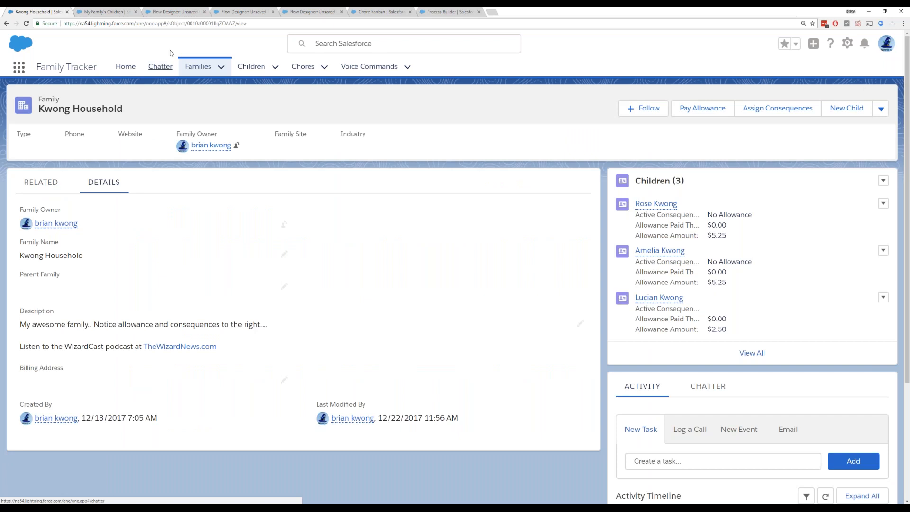
Switch to the FamilyConsequence flow and examine the ConsequenceAssignment screen's Child, What Consequence and Start Date field settings.
{"action": "left_click", "coordinate": [151, 14]}
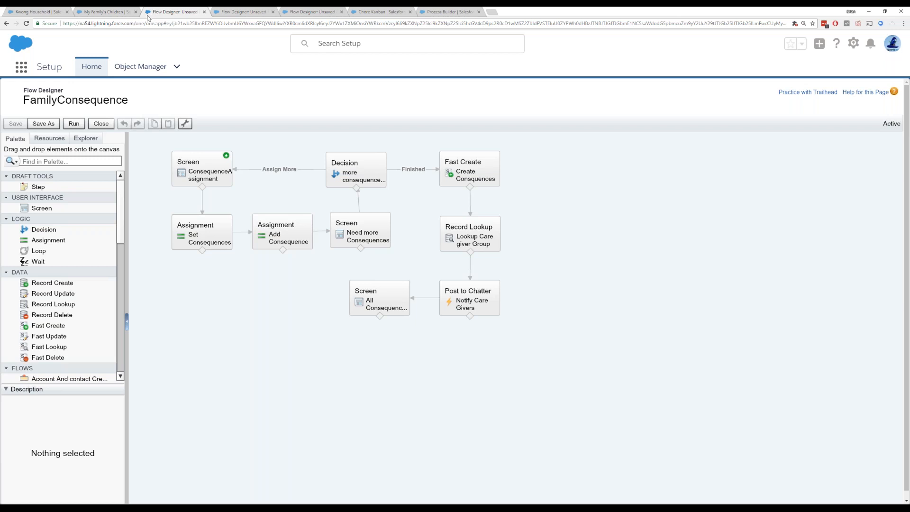
{"action": "left_click_drag", "start_coordinate": [166, 140], "coordinate": [405, 268]}
{"action": "mouse_move", "coordinate": [210, 162]}
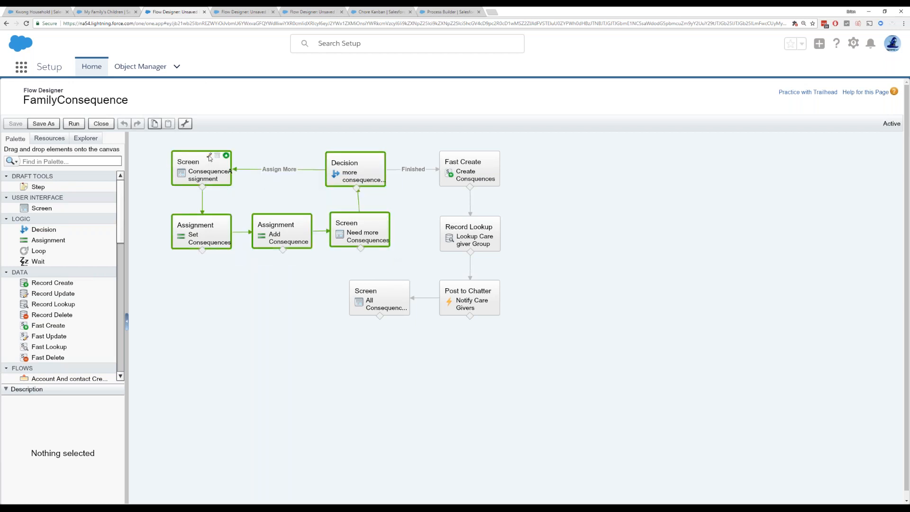
{"action": "left_click", "coordinate": [209, 157]}
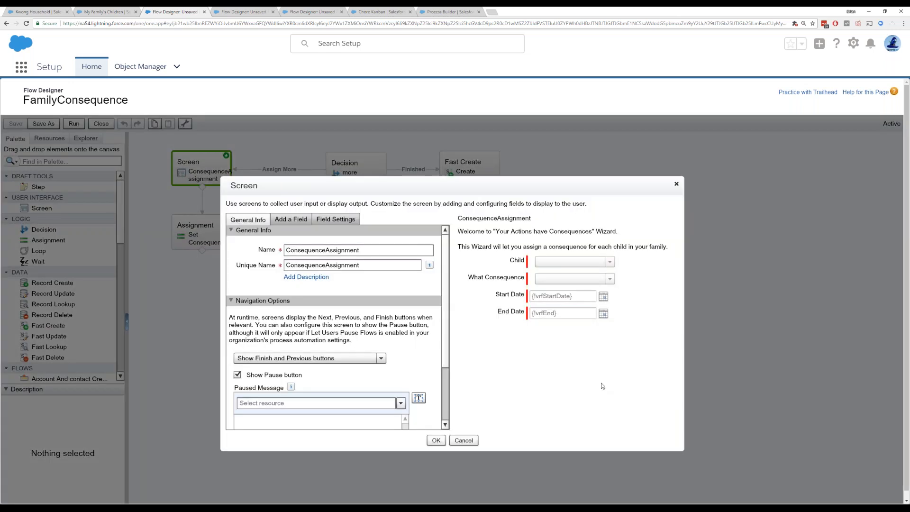
{"action": "left_click", "coordinate": [502, 268]}
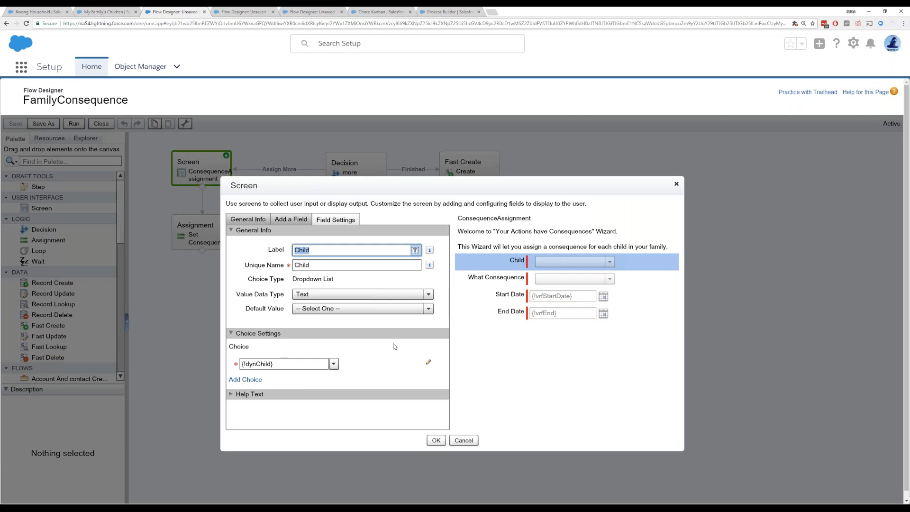
{"action": "left_click", "coordinate": [487, 280]}
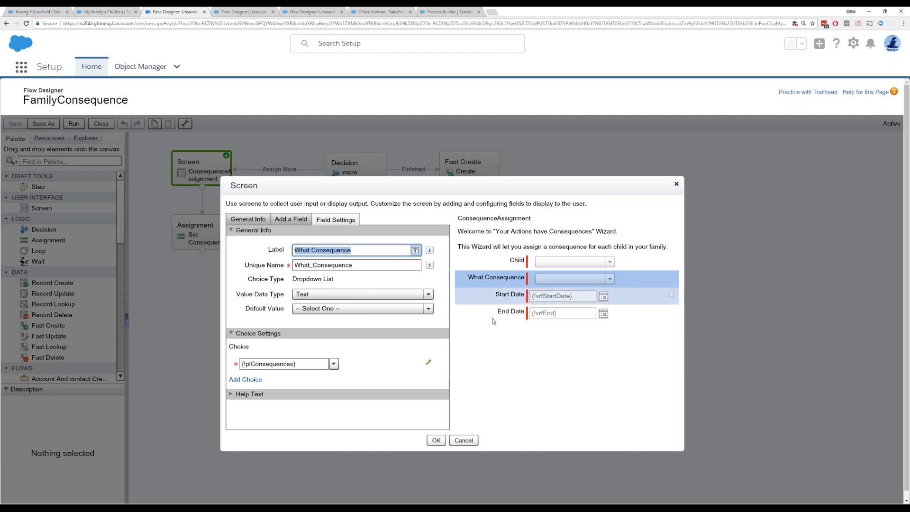
{"action": "left_click", "coordinate": [495, 298]}
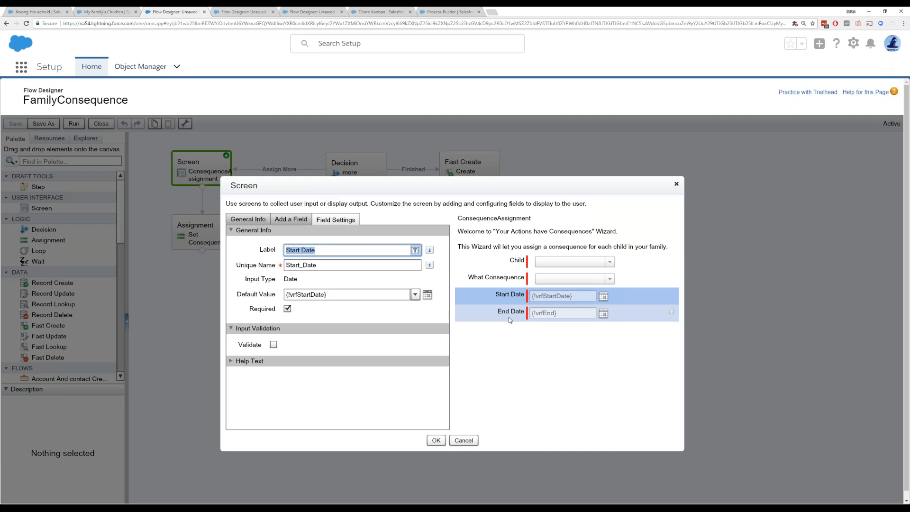
{"action": "left_click", "coordinate": [464, 440]}
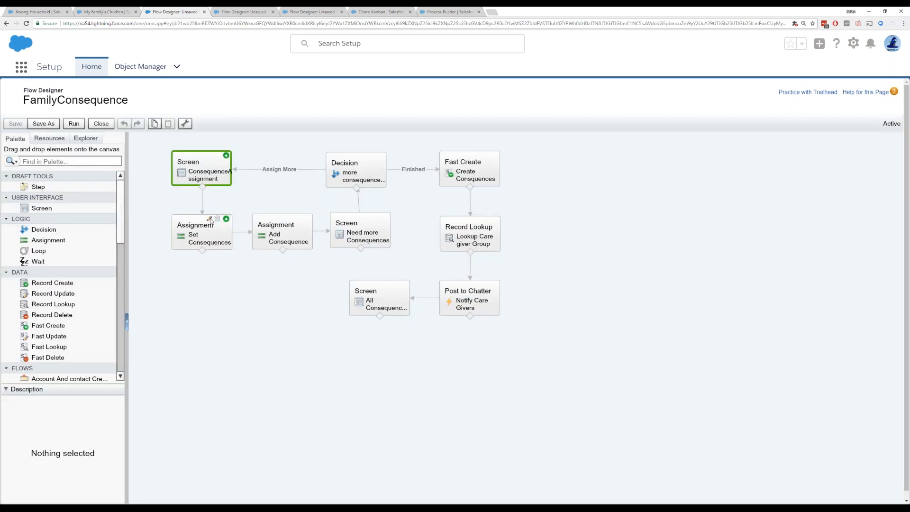
Inspect the variable assignments in the Set Consequences element, focusing on the sObject variable and its child field.
{"action": "left_click", "coordinate": [210, 220]}
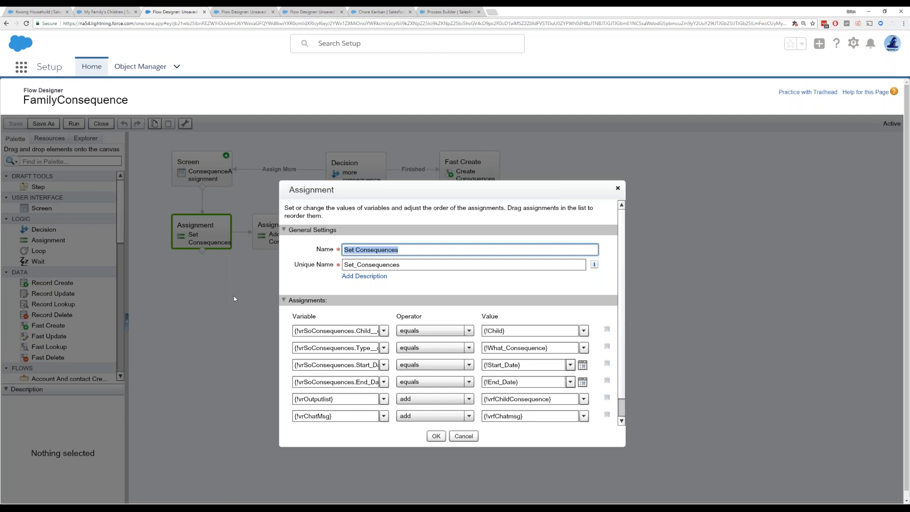
{"action": "left_click_drag", "start_coordinate": [299, 332], "coordinate": [356, 334]}
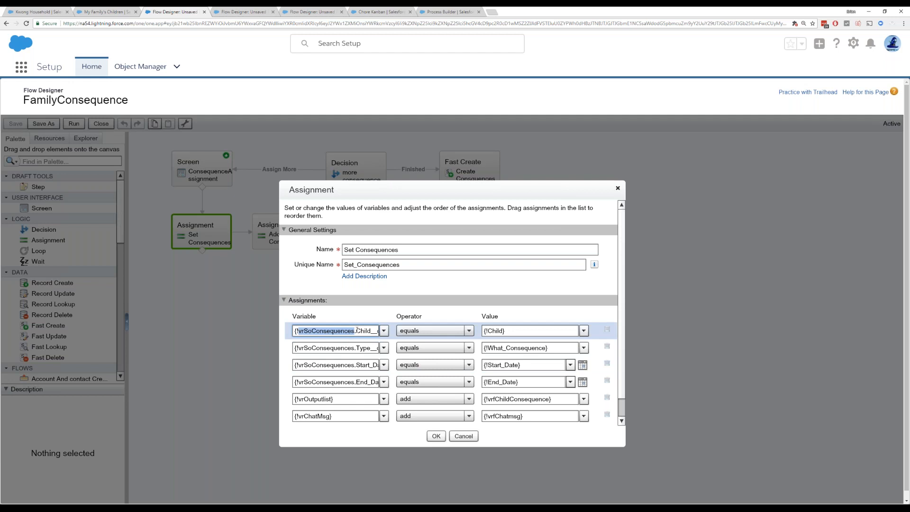
{"action": "left_click", "coordinate": [358, 330]}
{"action": "left_click_drag", "start_coordinate": [357, 330], "coordinate": [379, 331]}
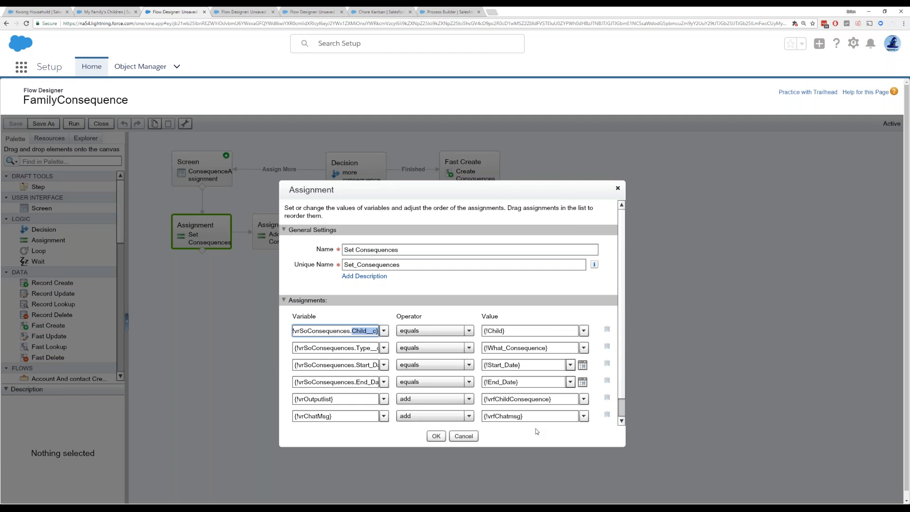
{"action": "left_click", "coordinate": [463, 436]}
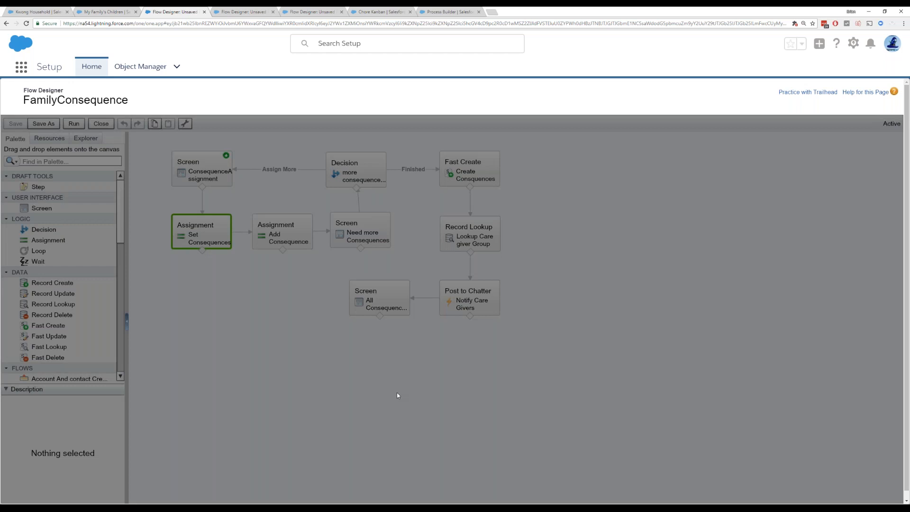
Inspect how the Add Consequence assignment adds the sObject variable to the collection variable.
{"action": "left_click", "coordinate": [285, 239]}
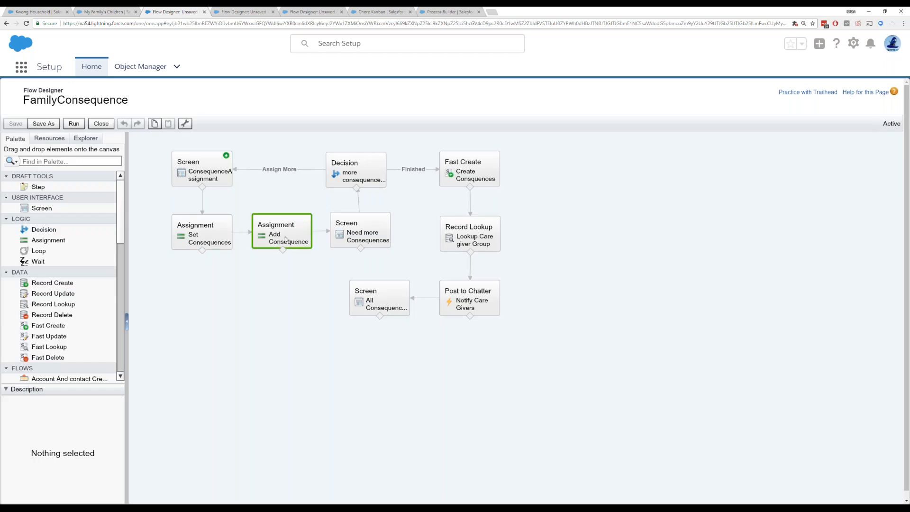
{"action": "double_click", "coordinate": [286, 240]}
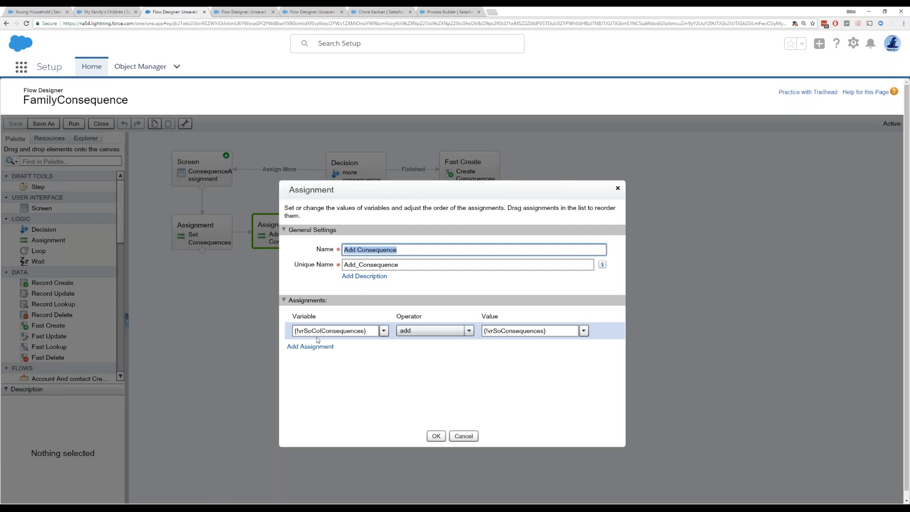
{"action": "left_click", "coordinate": [464, 436]}
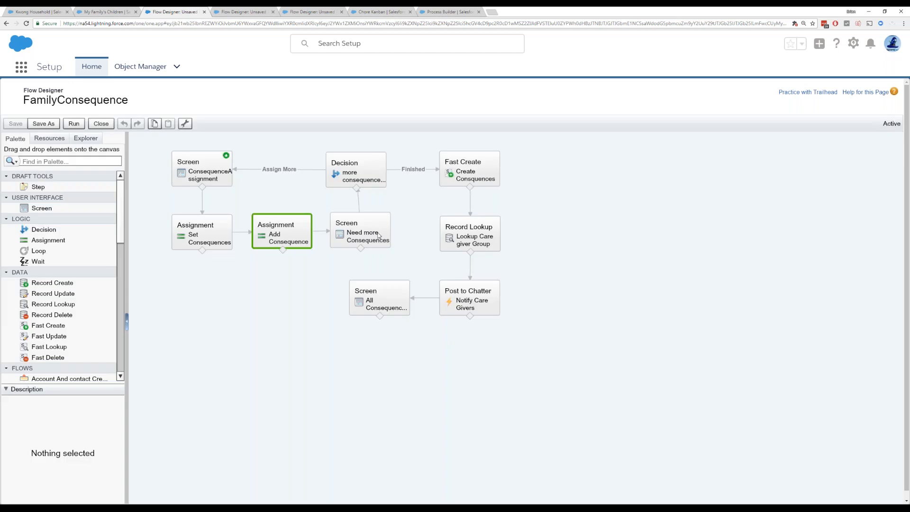
Review the question settings of the Need more Consequences screen and the outcome conditions of the "more consequences?" decision.
{"action": "left_click", "coordinate": [368, 218]}
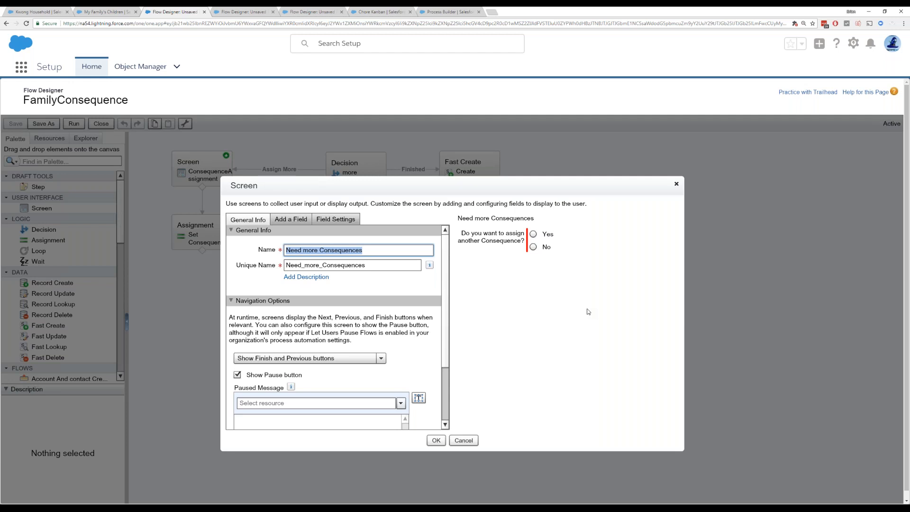
{"action": "left_click", "coordinate": [480, 246]}
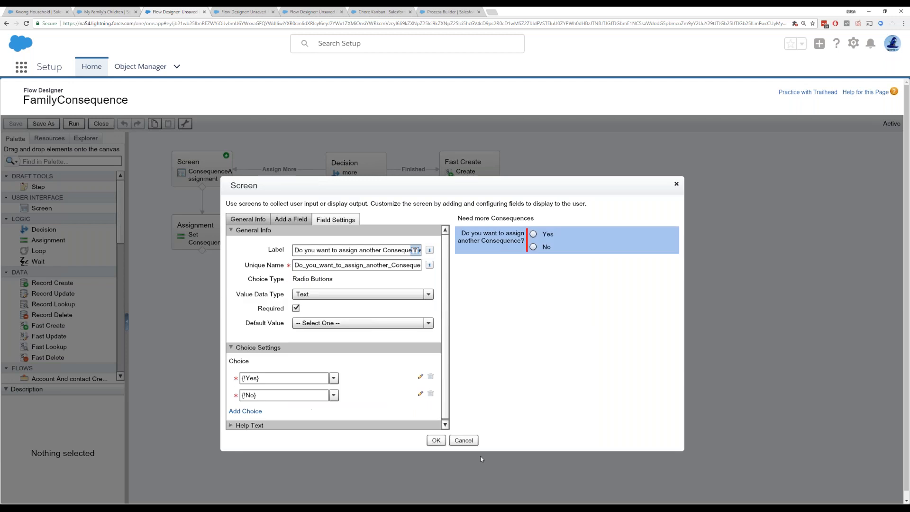
{"action": "left_click", "coordinate": [471, 442]}
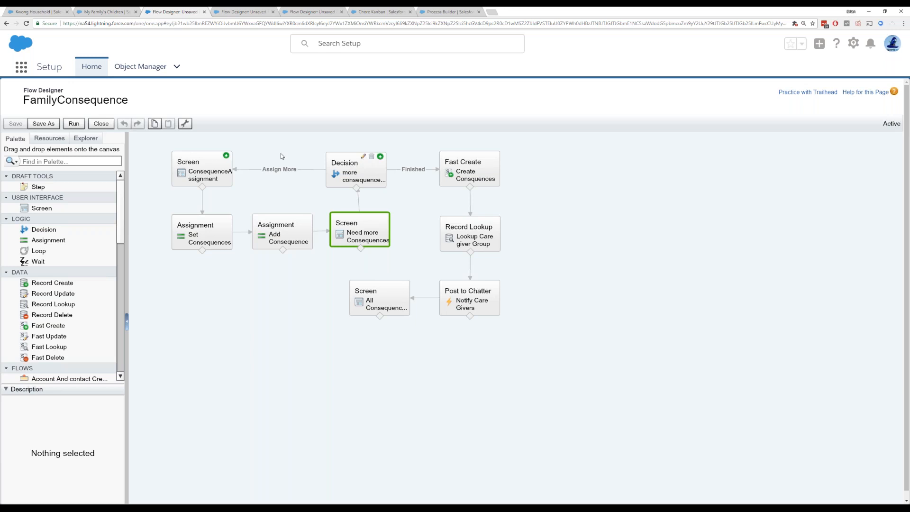
{"action": "left_click", "coordinate": [364, 157]}
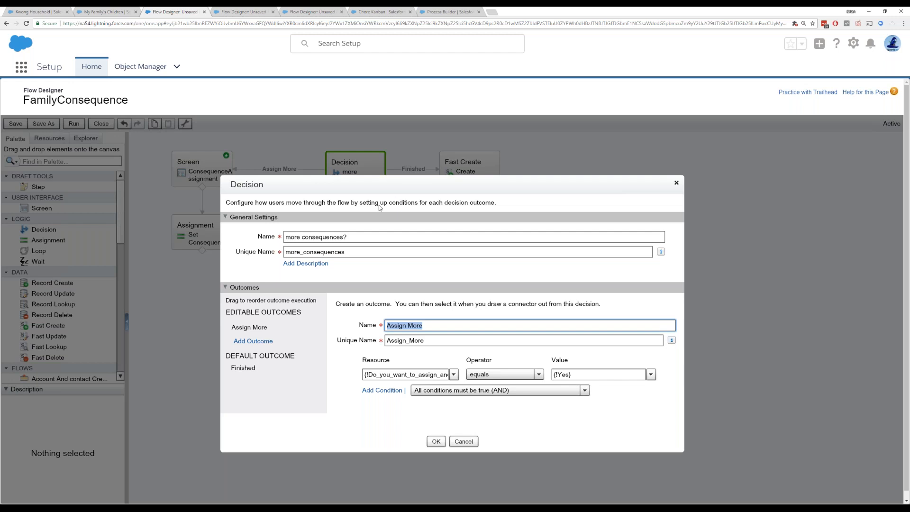
{"action": "left_click", "coordinate": [464, 441]}
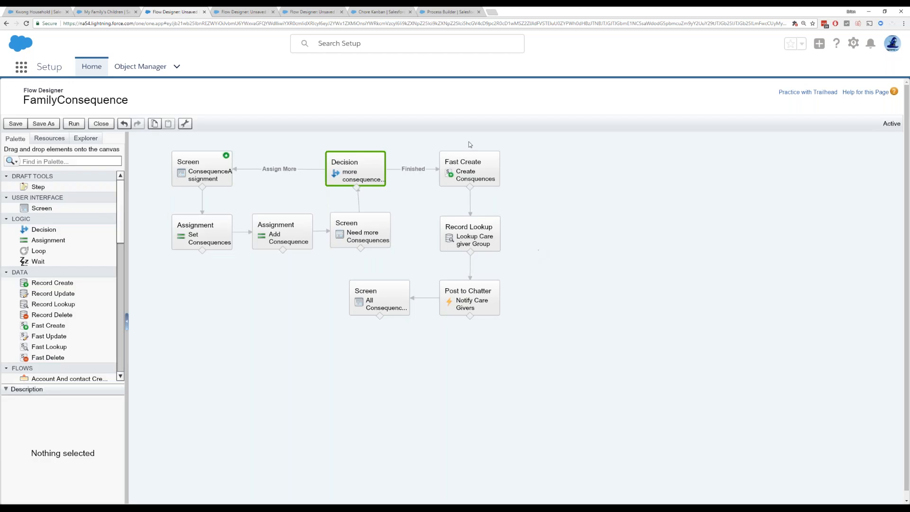
Inspect the collection variable used by the Fast Create element that creates the consequence records.
{"action": "left_click_drag", "start_coordinate": [431, 143], "coordinate": [525, 201]}
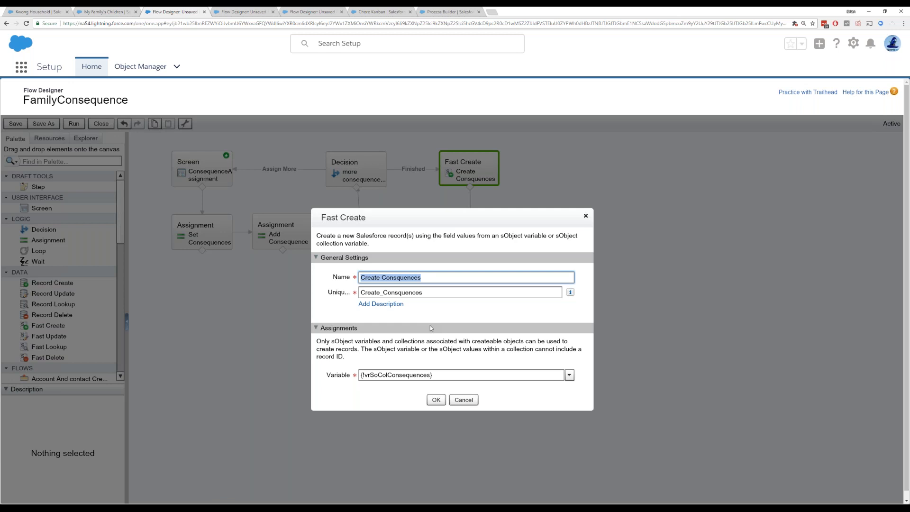
{"action": "left_click", "coordinate": [463, 401]}
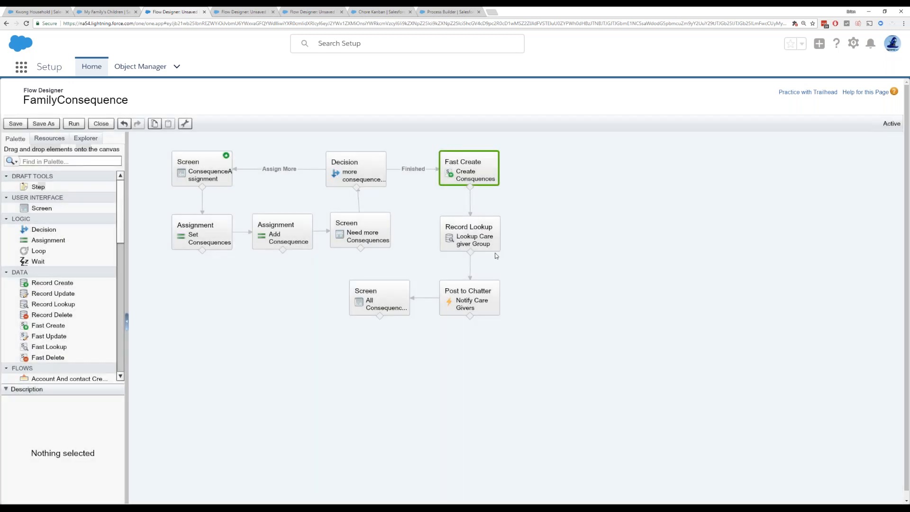
{"action": "mouse_move", "coordinate": [477, 219]}
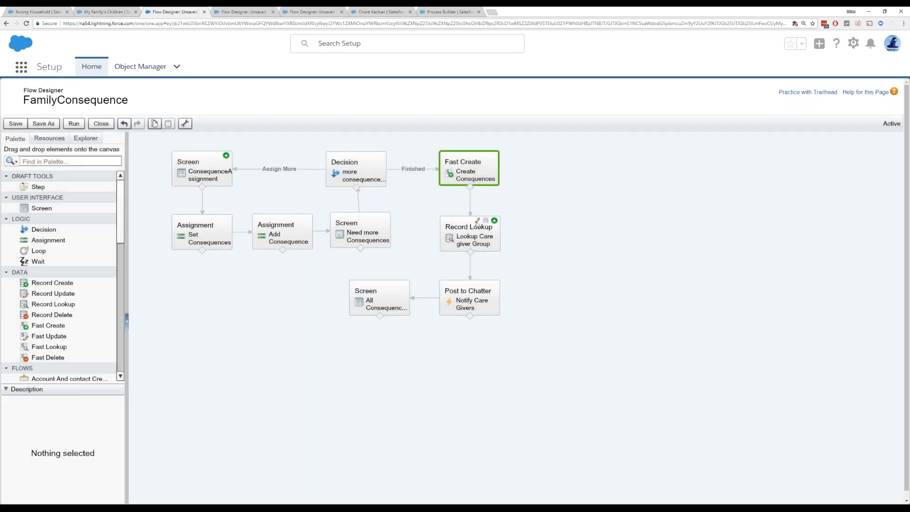
Review the Lookup Care giver Group record lookup's filter criteria and the variable that receives the group's Id.
{"action": "left_click", "coordinate": [478, 221]}
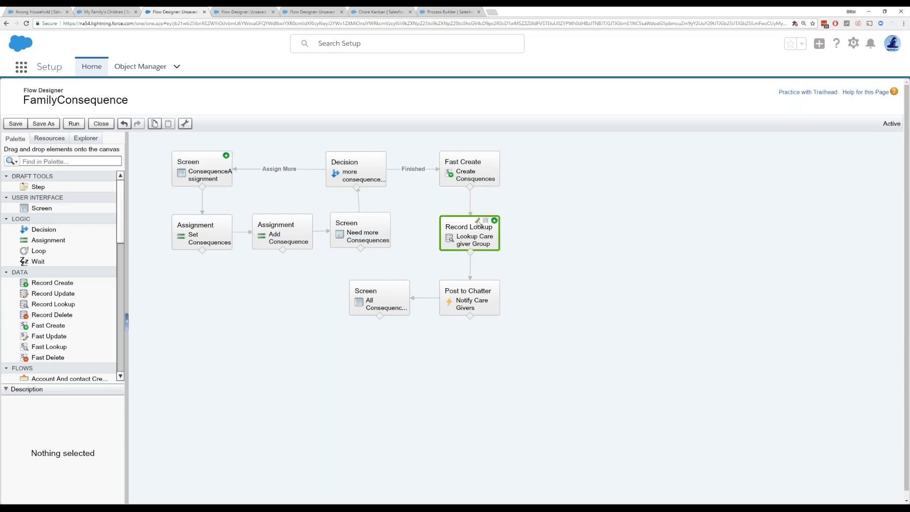
{"action": "left_click", "coordinate": [478, 221]}
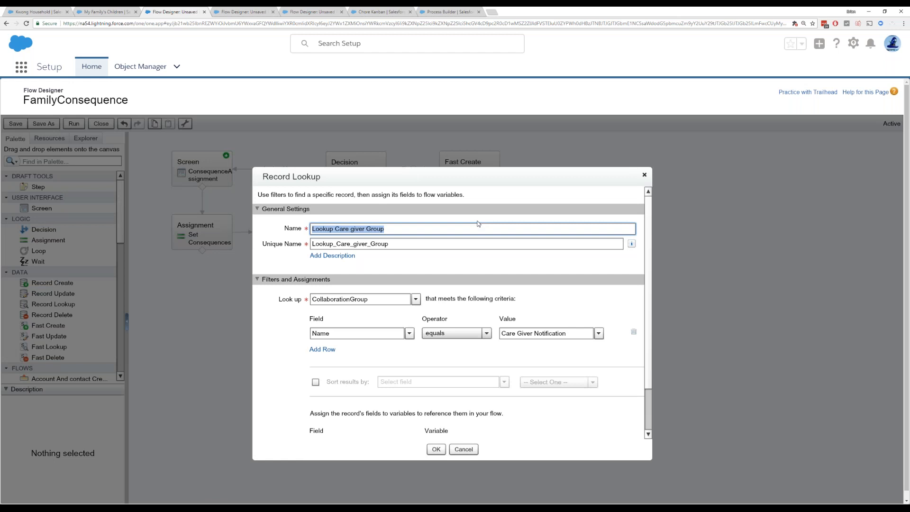
{"action": "left_click_drag", "start_coordinate": [651, 243], "coordinate": [646, 275]}
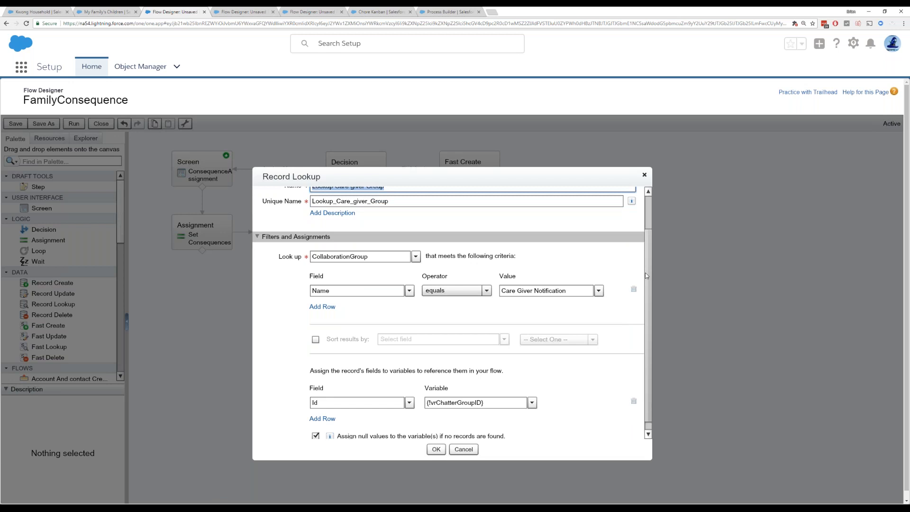
{"action": "left_click", "coordinate": [464, 449]}
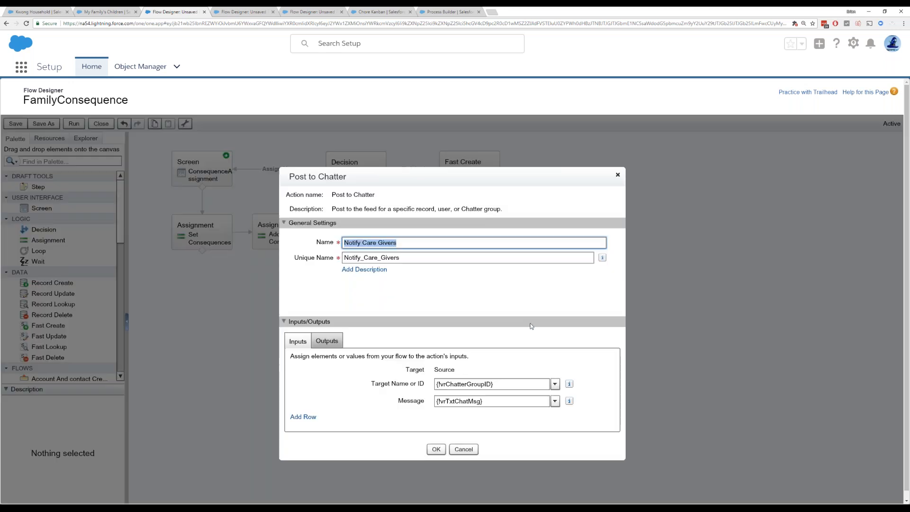
Inspect the target and message variables passed to the Notify Care Givers Post to Chatter action.
{"action": "left_click", "coordinate": [460, 382]}
{"action": "triple_click", "coordinate": [460, 382]}
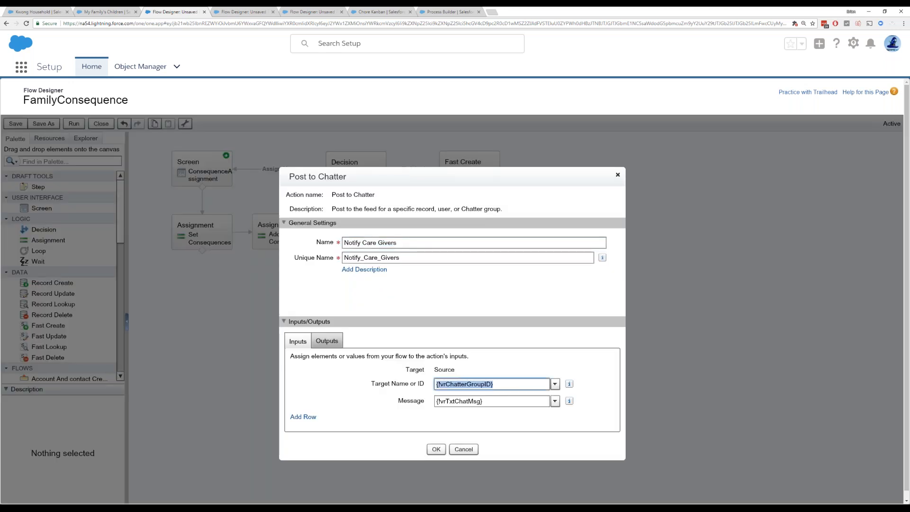
{"action": "double_click", "coordinate": [459, 401]}
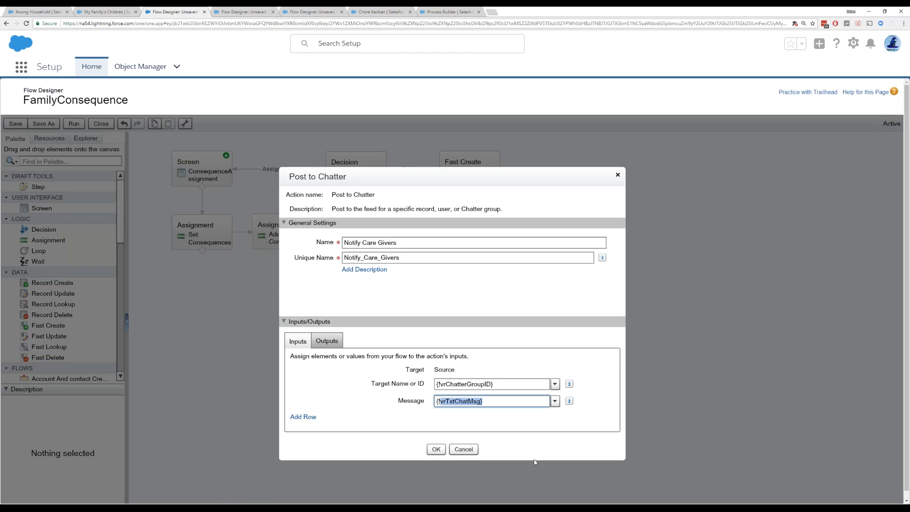
{"action": "left_click", "coordinate": [464, 451]}
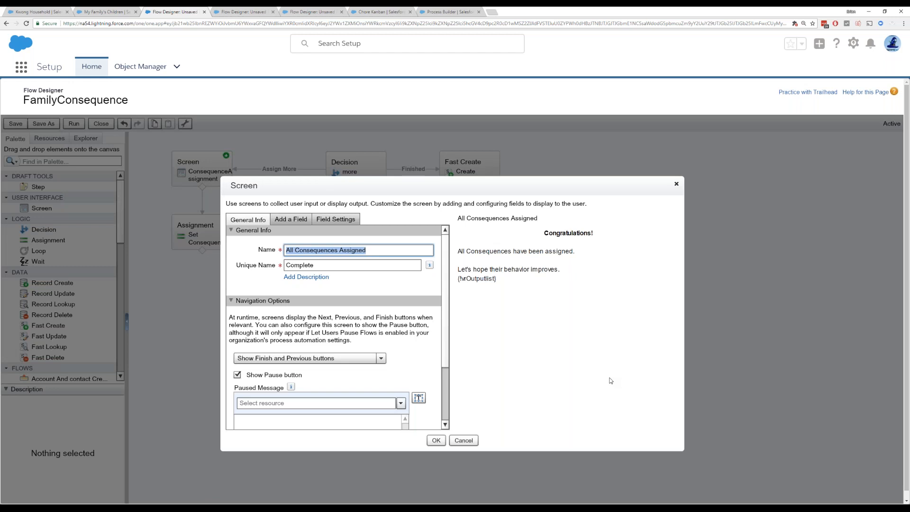
Inspect the output list variable in the display text of the All Consequences Assigned screen.
{"action": "left_click", "coordinate": [517, 277]}
{"action": "left_click_drag", "start_coordinate": [275, 358], "coordinate": [223, 358]}
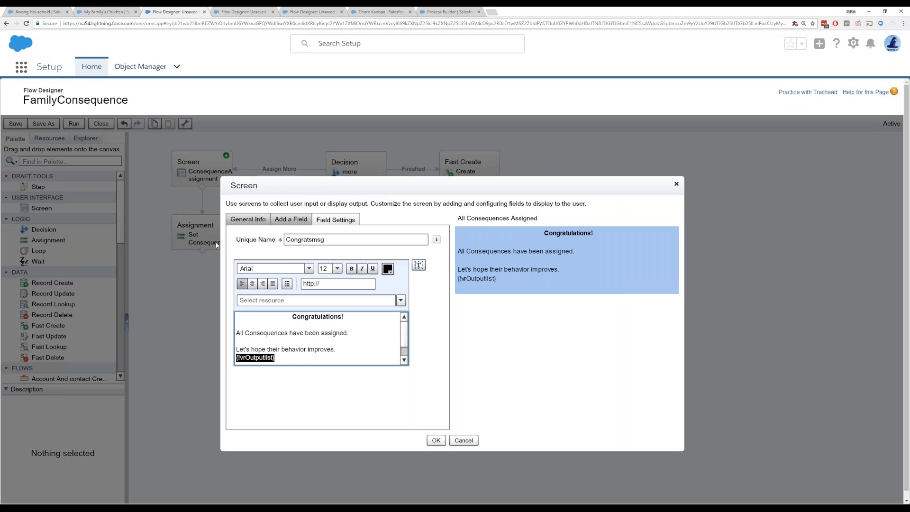
{"action": "left_click", "coordinate": [472, 442]}
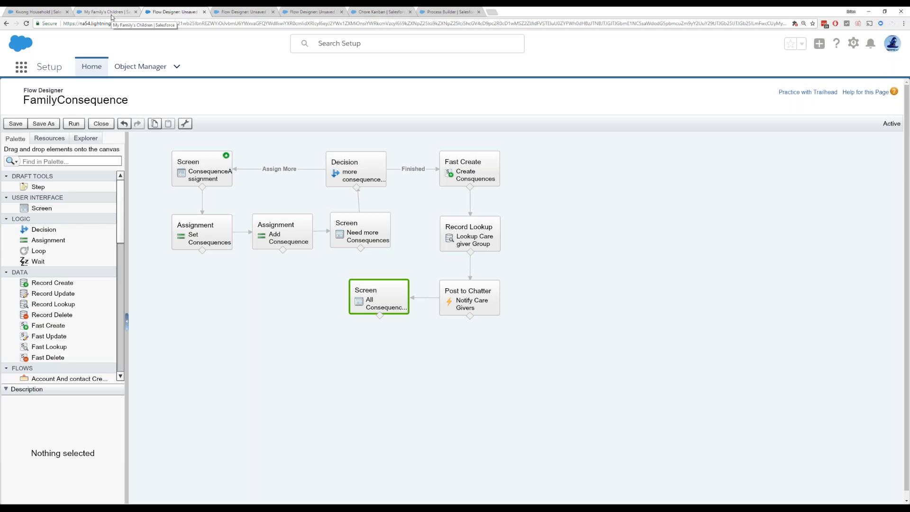
Run the Pay Allowance wizard from the family record, choosing Yes to pay all applicable children, and finish it.
{"action": "left_click", "coordinate": [31, 11]}
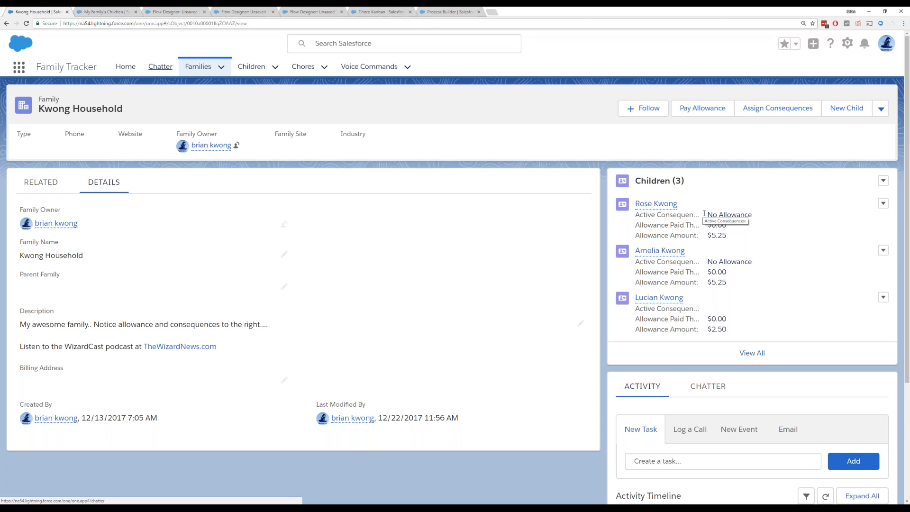
{"action": "left_click", "coordinate": [702, 109]}
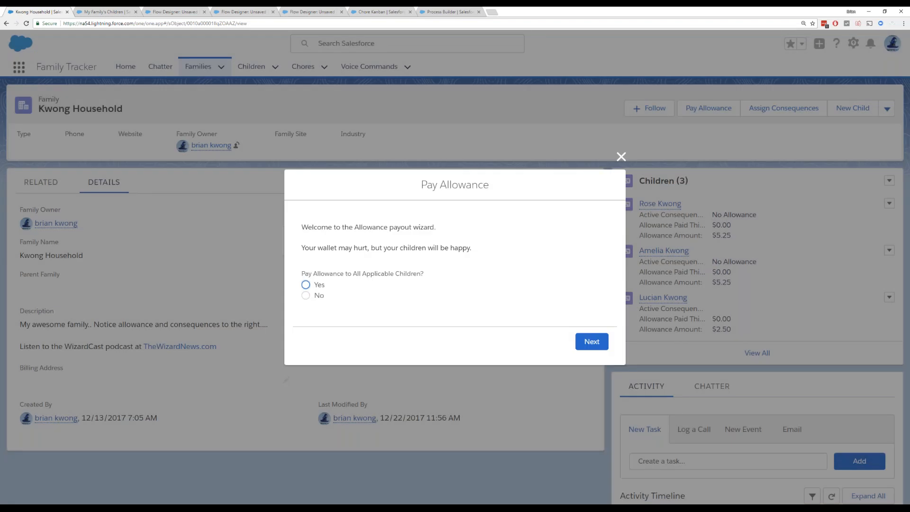
{"action": "left_click", "coordinate": [306, 285]}
{"action": "left_click", "coordinate": [593, 341]}
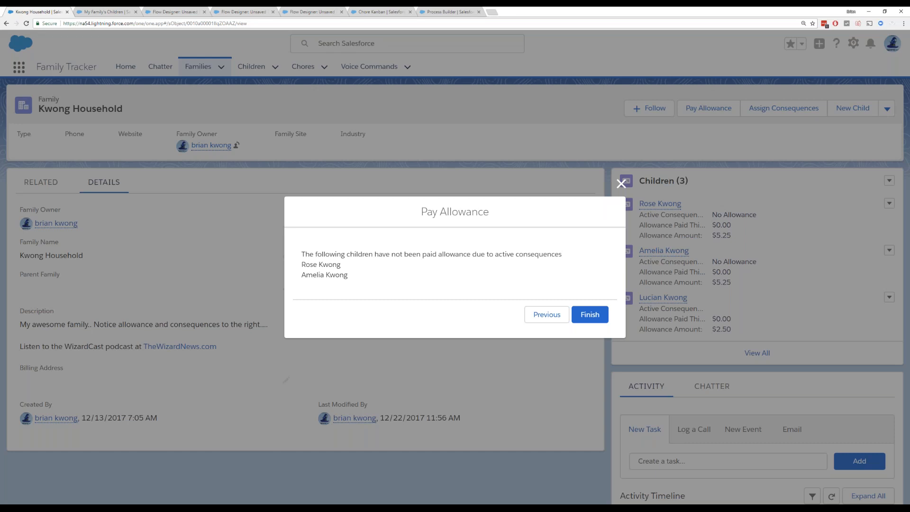
{"action": "left_click", "coordinate": [591, 321]}
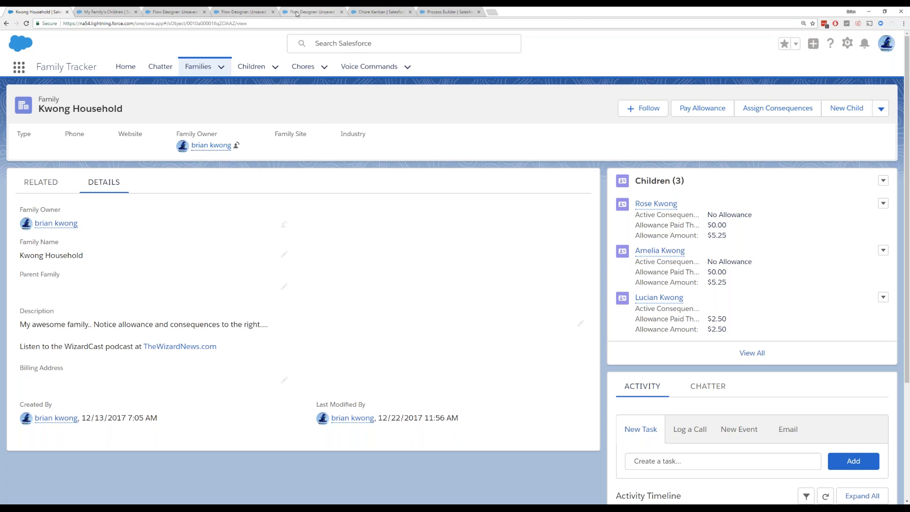
In the Allowance Payment flow, review the filter and collection variable of the Lookup Children fast lookup.
{"action": "left_click", "coordinate": [260, 11]}
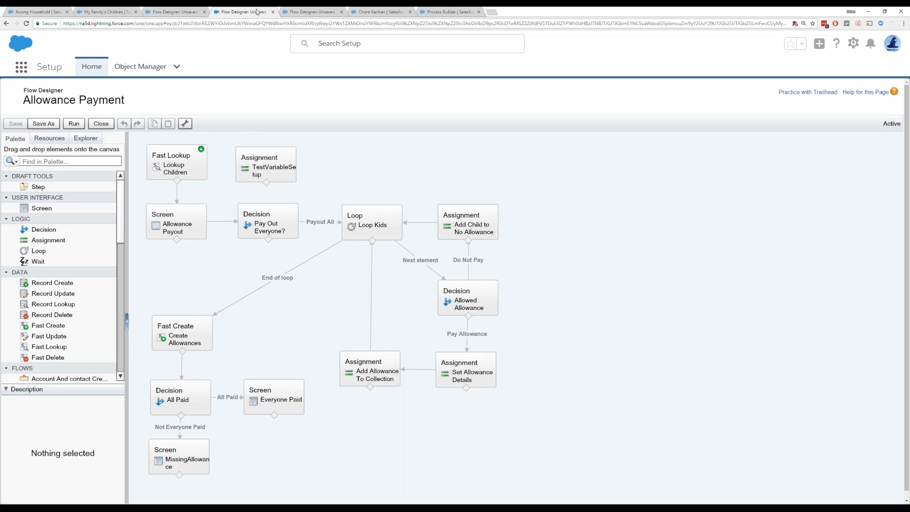
{"action": "mouse_move", "coordinate": [185, 154]}
{"action": "left_click", "coordinate": [184, 153]}
{"action": "left_click", "coordinate": [184, 148]}
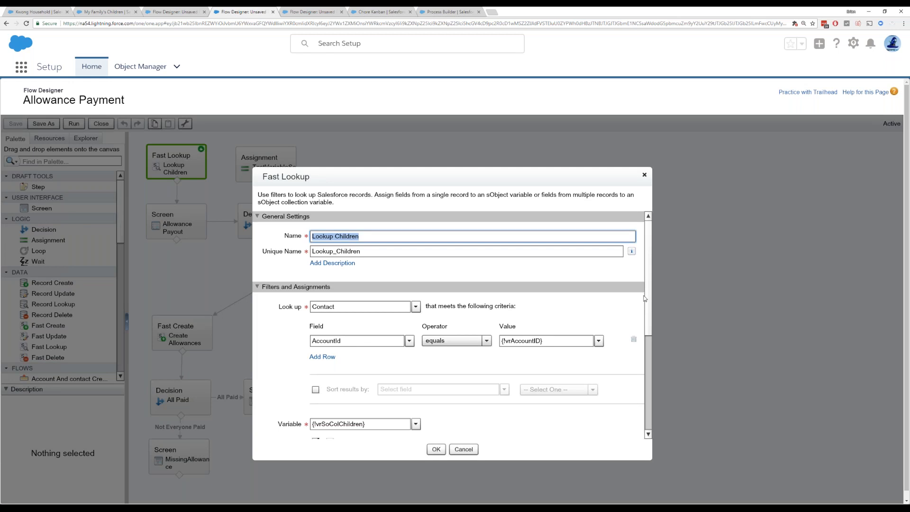
{"action": "scroll", "coordinate": [649, 328], "scroll_direction": "down", "scroll_amount": 1}
{"action": "scroll", "coordinate": [649, 328], "scroll_direction": "down", "scroll_amount": 1}
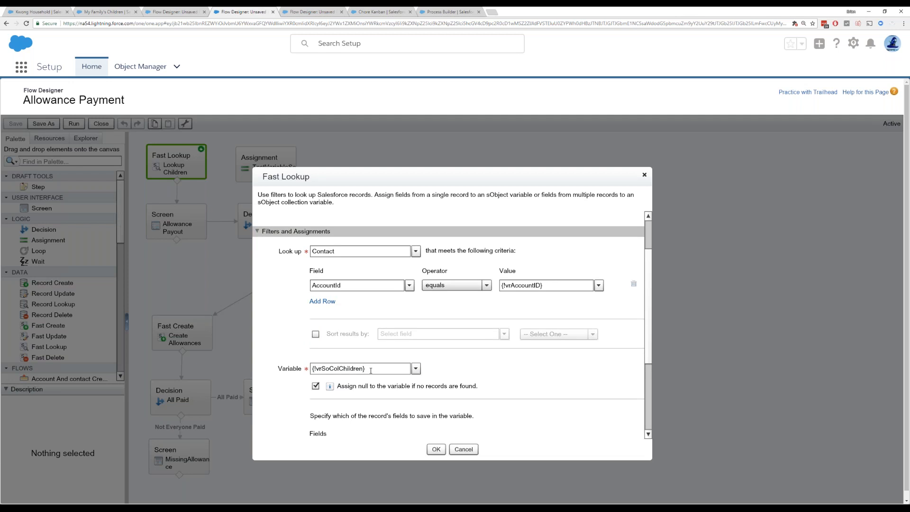
{"action": "left_click", "coordinate": [465, 450]}
Inspect the Allowance Payout screen's radio-button question about paying all applicable children and its choices.
{"action": "left_click", "coordinate": [188, 217]}
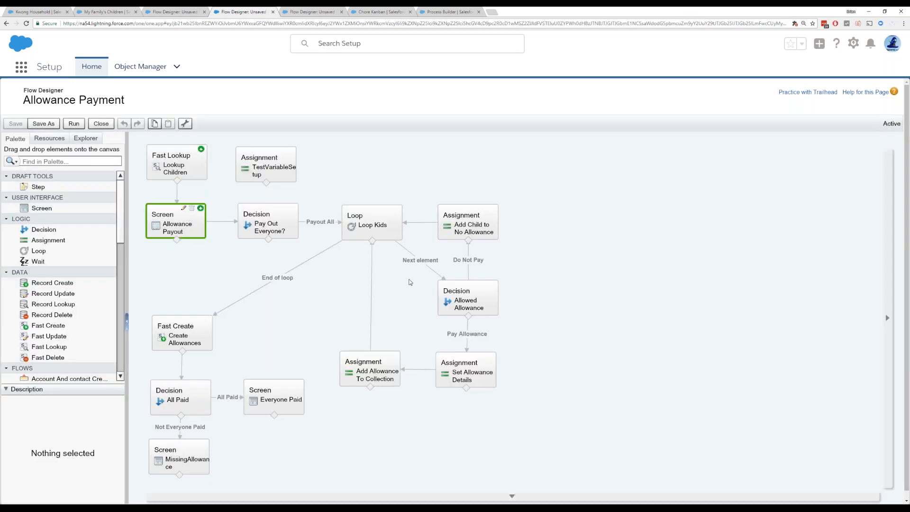
{"action": "double_click", "coordinate": [461, 304]}
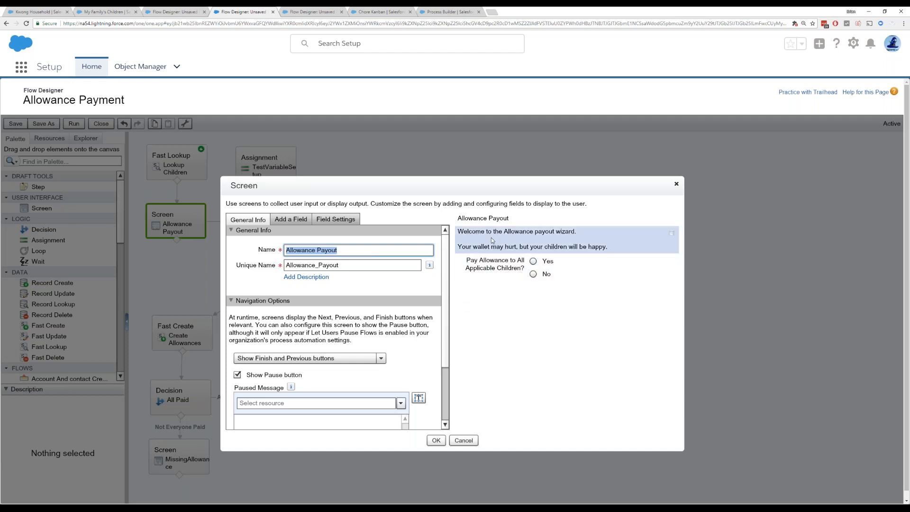
{"action": "left_click", "coordinate": [493, 265]}
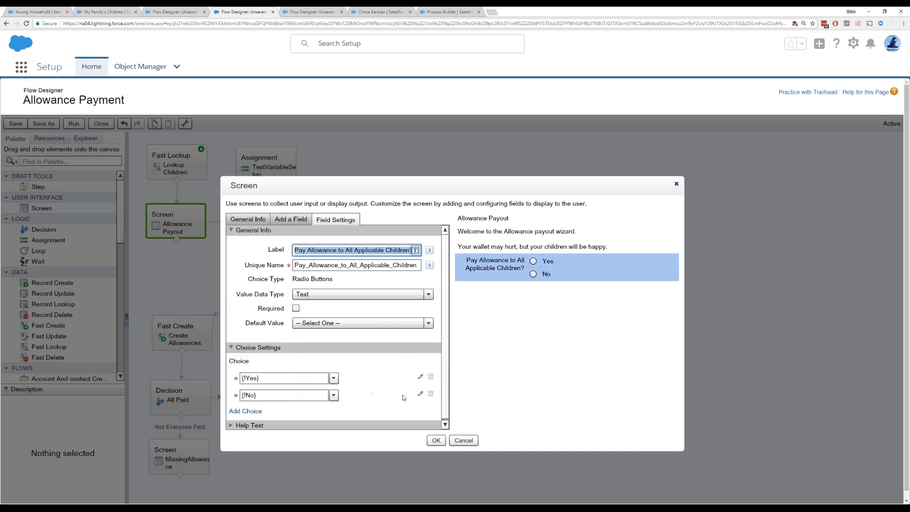
{"action": "left_click", "coordinate": [464, 440]}
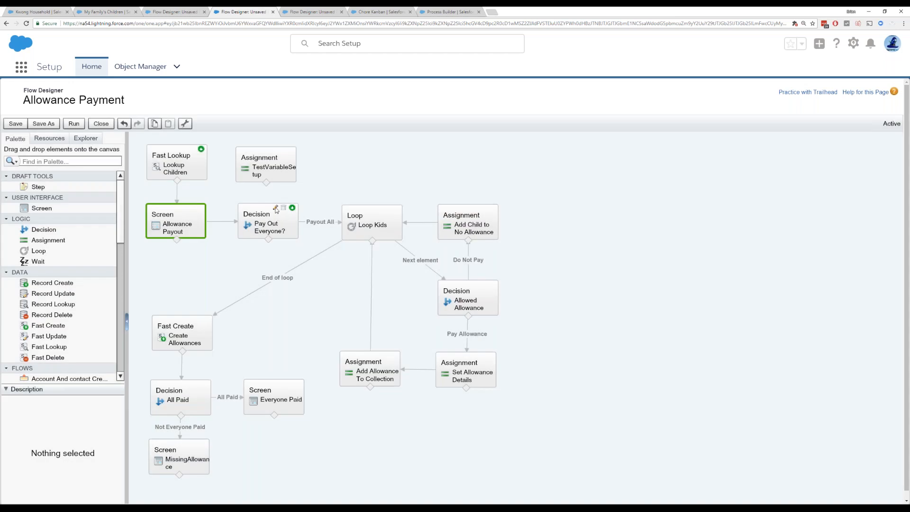
Review the Payout All outcome condition and the default outcome of the Pay Out Everyone? decision.
{"action": "left_click", "coordinate": [276, 210]}
{"action": "left_click", "coordinate": [275, 209]}
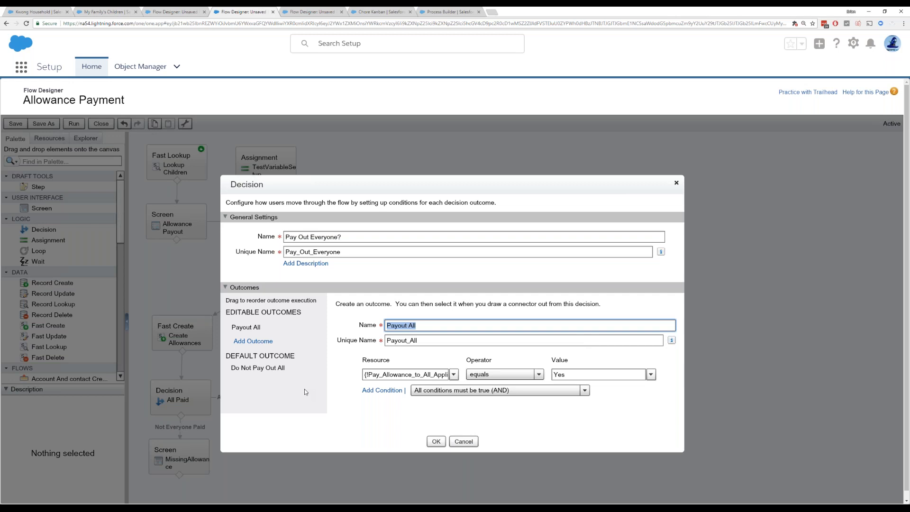
{"action": "left_click", "coordinate": [464, 441]}
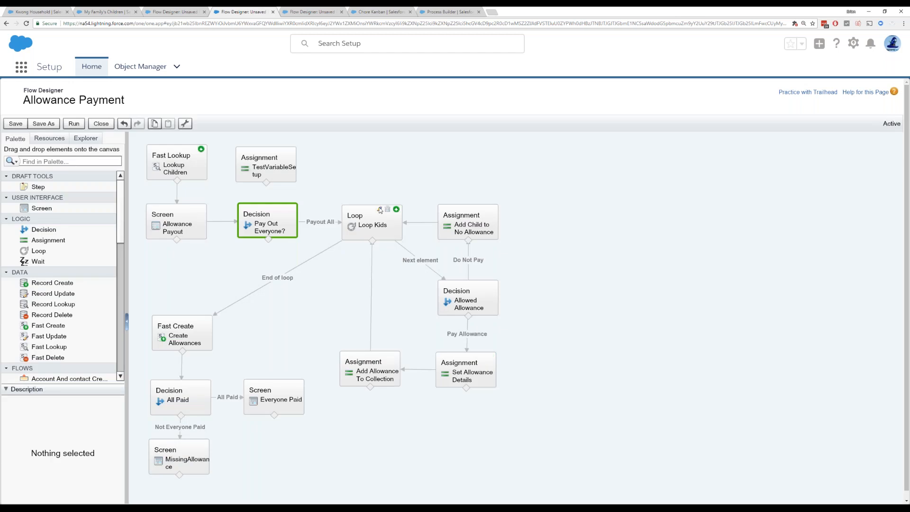
Inspect the collection and loop variable used by the Loop Kids element.
{"action": "left_click", "coordinate": [380, 210]}
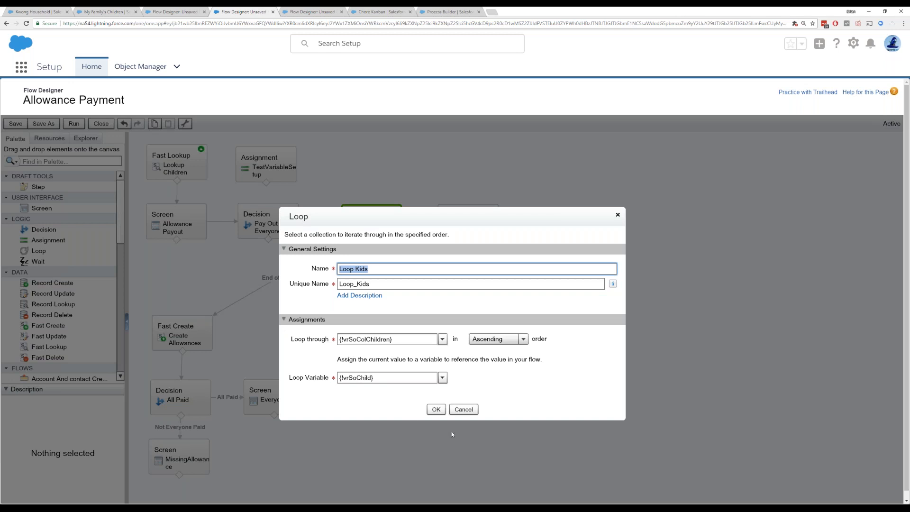
{"action": "left_click", "coordinate": [464, 411]}
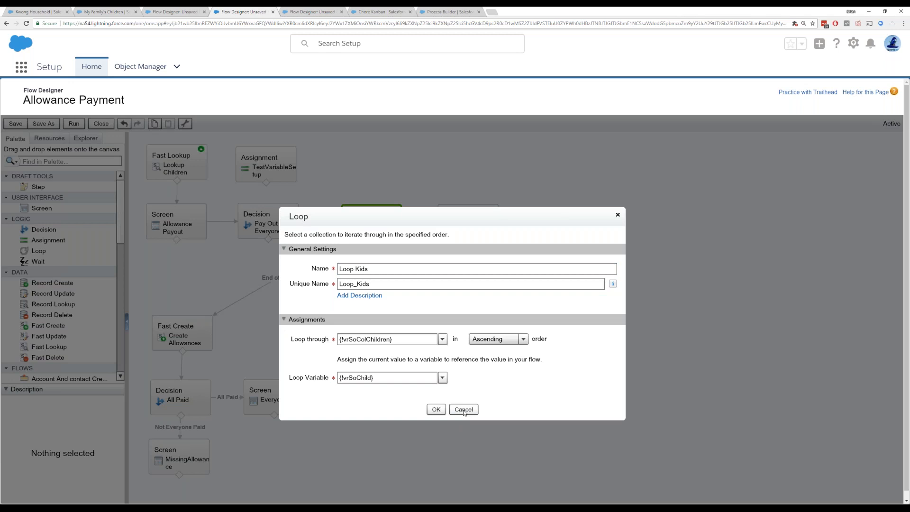
{"action": "left_click", "coordinate": [465, 410]}
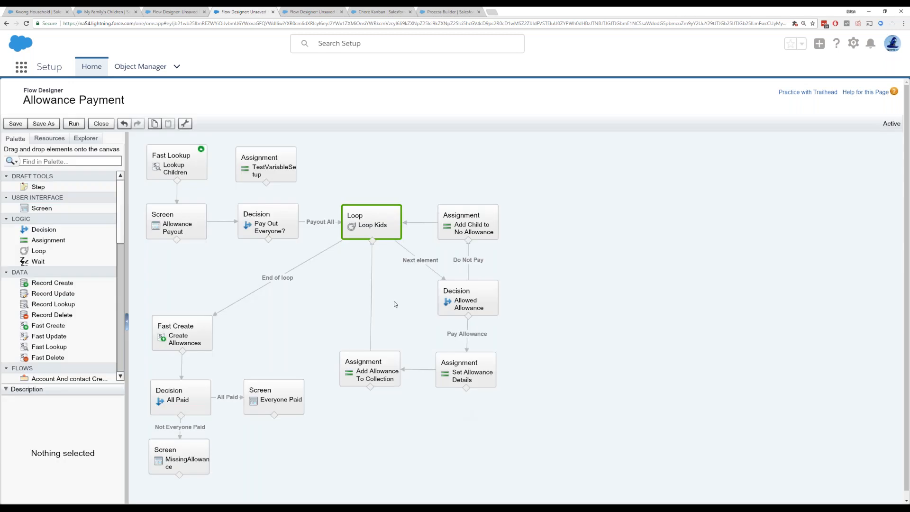
Inspect how the Add Allowance To Collection assignment adds the allowance sObject variable to its collection.
{"action": "left_click", "coordinate": [379, 359]}
{"action": "left_click", "coordinate": [378, 356]}
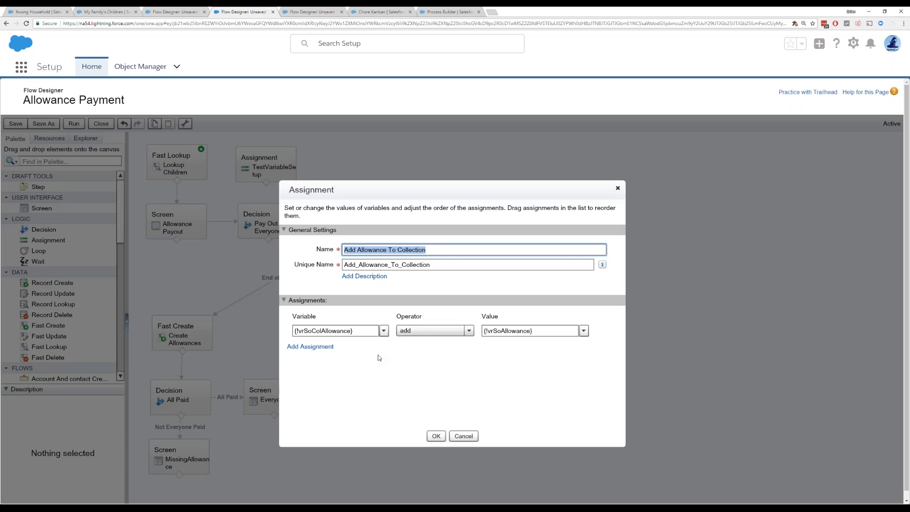
{"action": "left_click", "coordinate": [464, 437]}
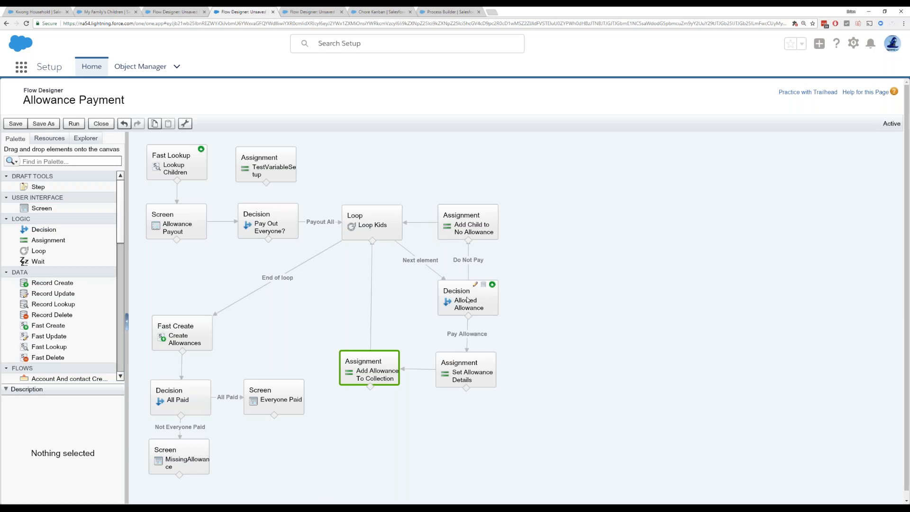
Review the Pay Allowance outcome condition of the Allowed Allowance decision, focusing on the child's No_Allowance__c field.
{"action": "left_click", "coordinate": [477, 286]}
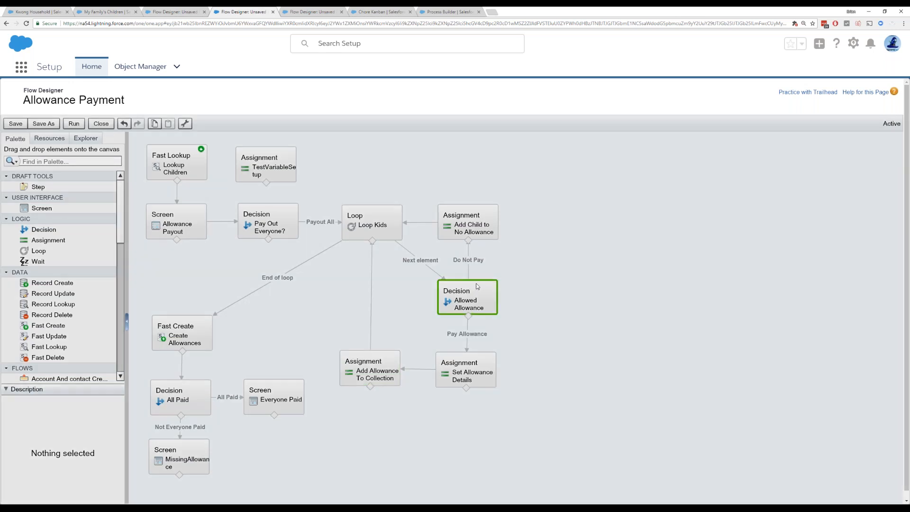
{"action": "double_click", "coordinate": [476, 284]}
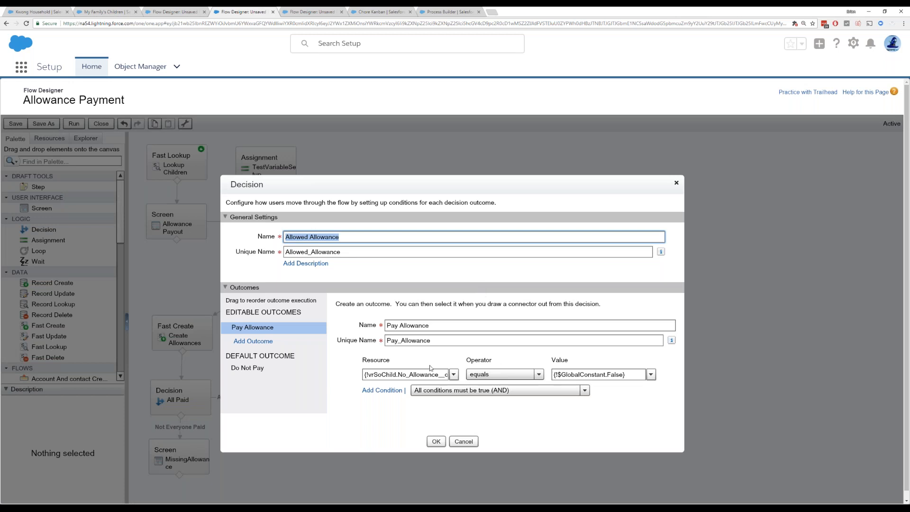
{"action": "left_click_drag", "start_coordinate": [398, 375], "coordinate": [449, 375]}
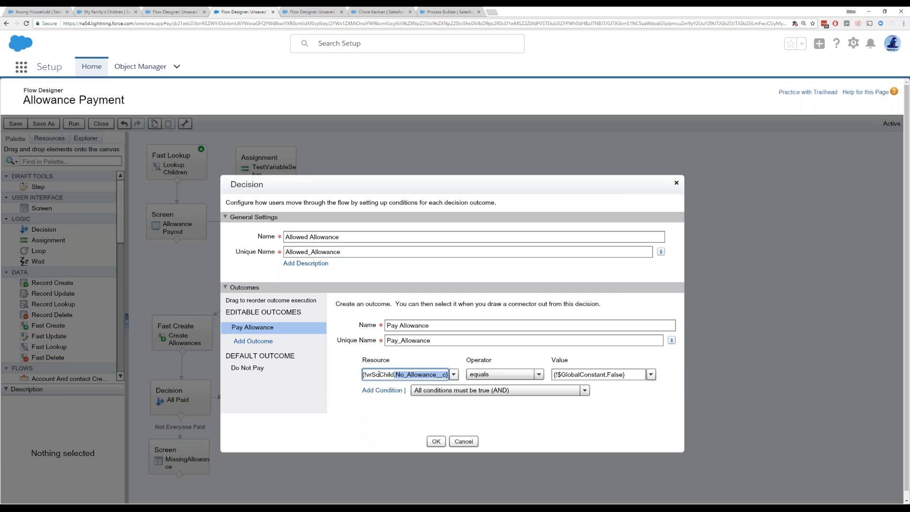
{"action": "left_click", "coordinate": [436, 441]}
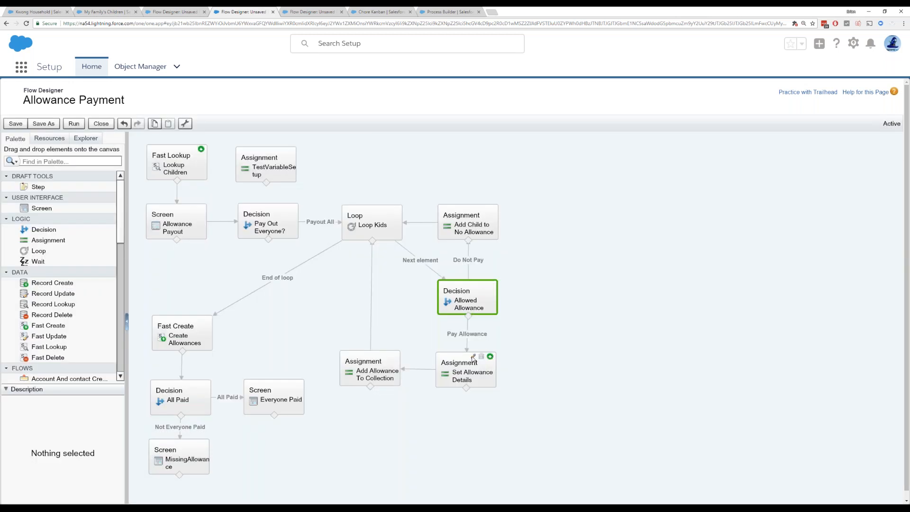
Inspect the values that the Set Allowance Details assignment gives to the allowance's amount, child and paid date fields.
{"action": "left_click", "coordinate": [473, 359]}
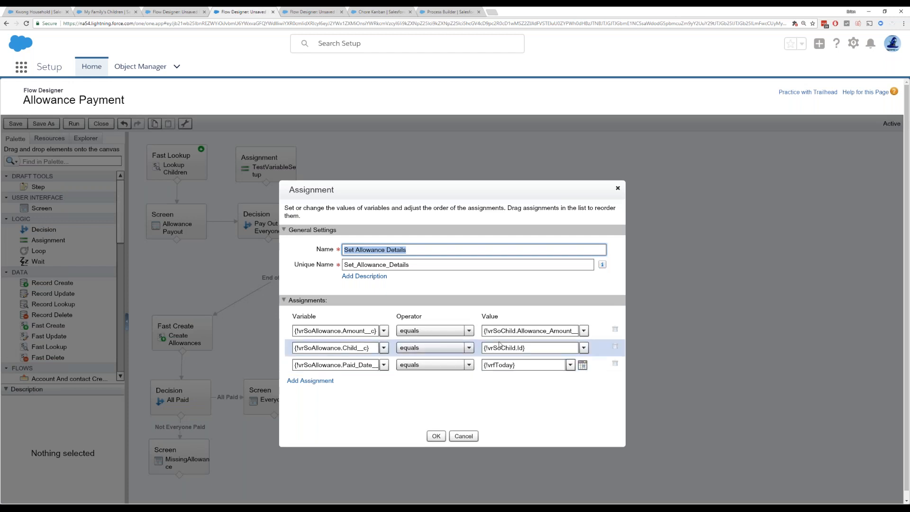
{"action": "left_click_drag", "start_coordinate": [515, 333], "coordinate": [583, 324]}
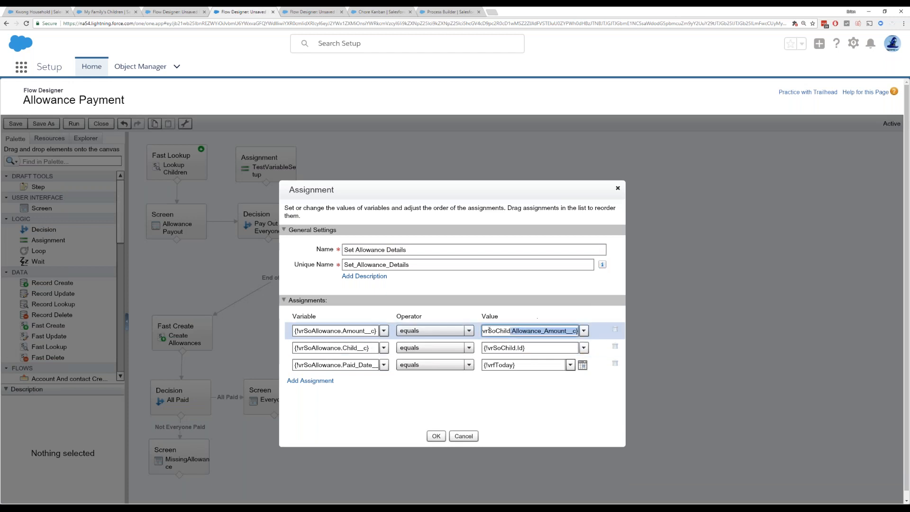
{"action": "triple_click", "coordinate": [541, 347]}
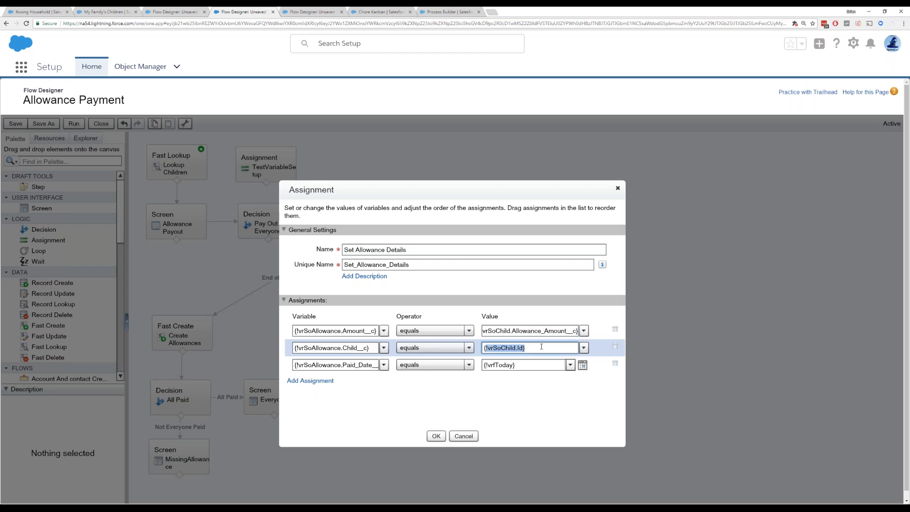
{"action": "triple_click", "coordinate": [535, 362]}
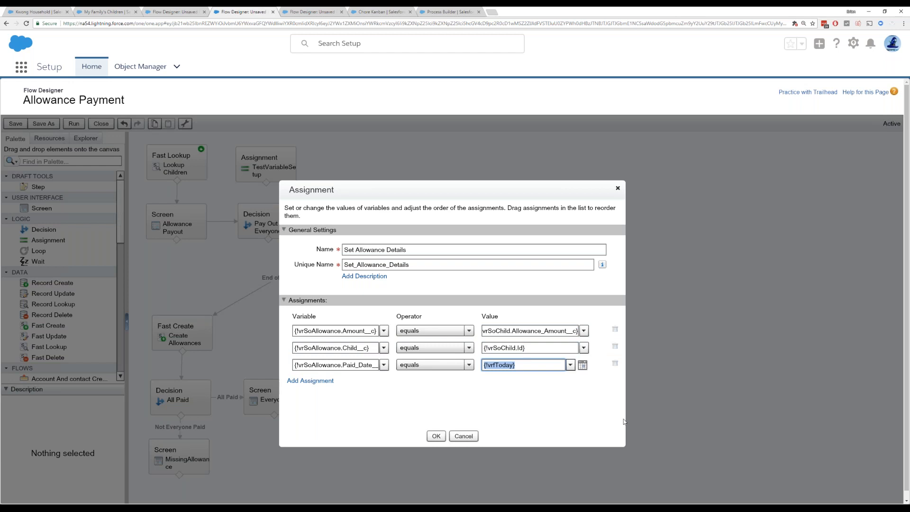
Recheck how the Add Allowance To Collection assignment adds the allowance record to the vrSoColAllowance collection.
{"action": "left_click", "coordinate": [470, 437]}
{"action": "left_click", "coordinate": [377, 356]}
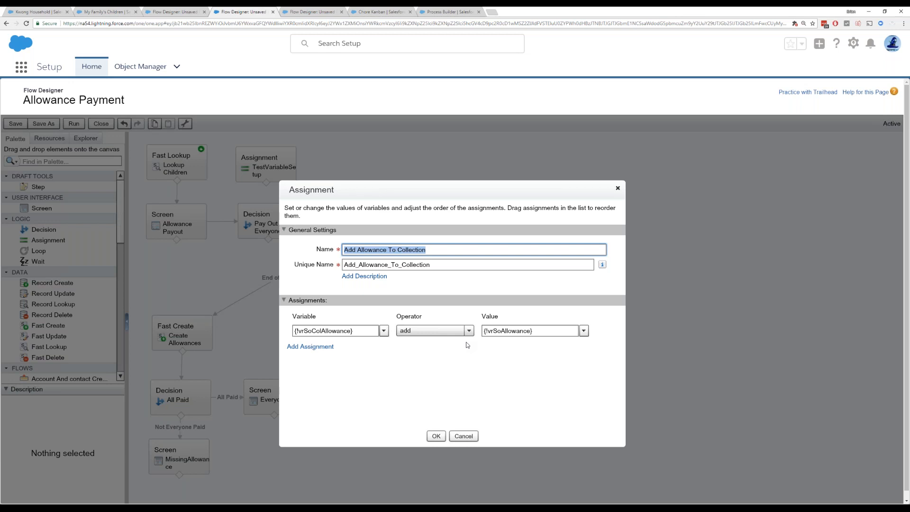
{"action": "left_click", "coordinate": [463, 437]}
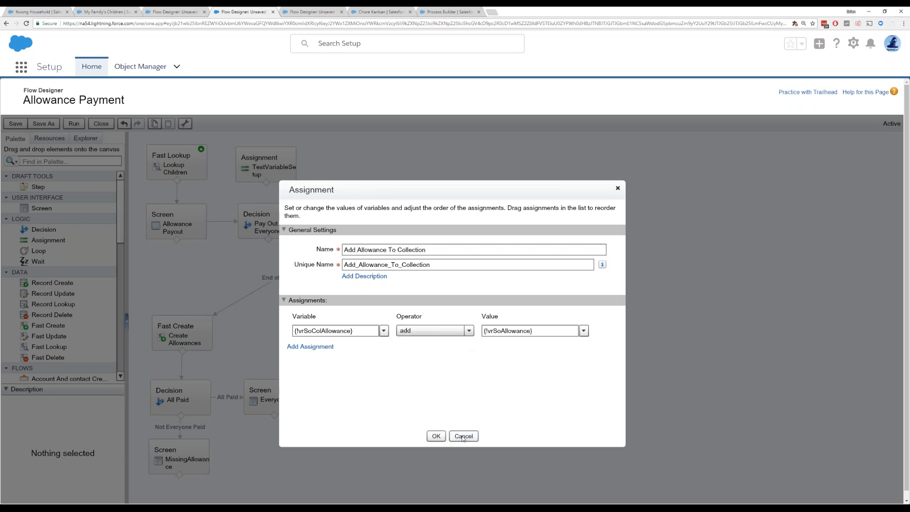
Inspect how the Add Child to No Allowance assignment updates the vrChildList and vrAllPaid variables.
{"action": "left_click", "coordinate": [476, 211]}
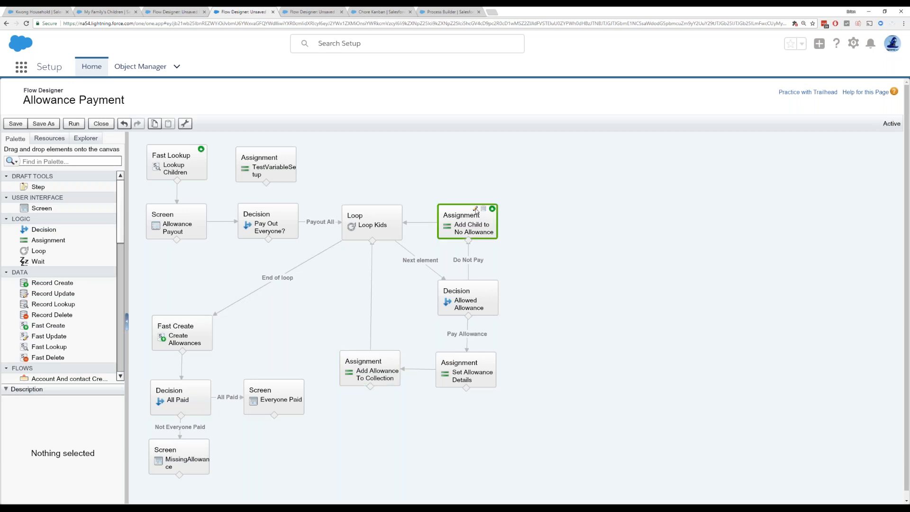
{"action": "left_click", "coordinate": [476, 211]}
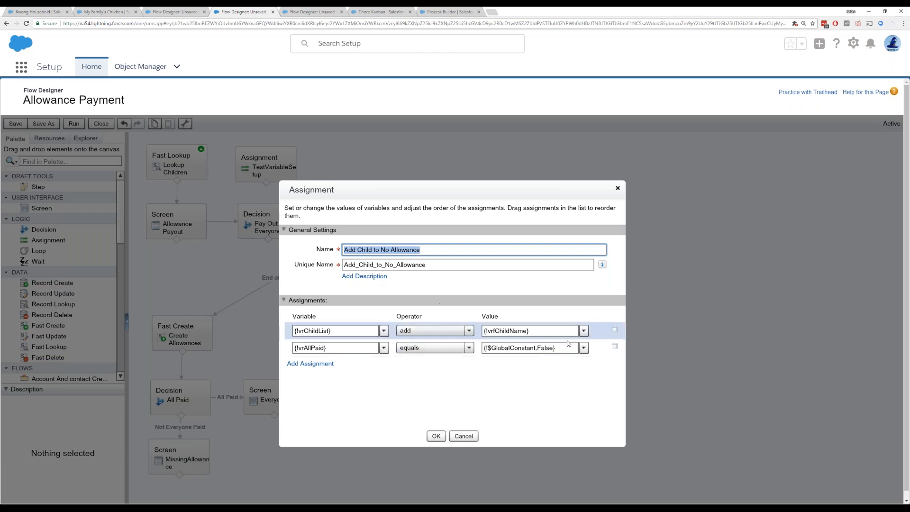
{"action": "left_click", "coordinate": [436, 436]}
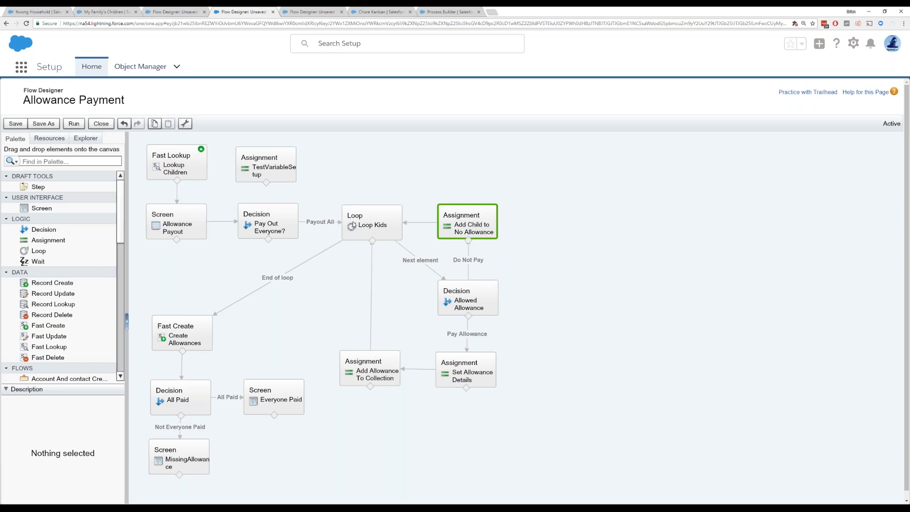
Inspect which collection variable the Create Allowances fast create element uses at the end of the loop.
{"action": "mouse_move", "coordinate": [364, 222]}
{"action": "mouse_move", "coordinate": [198, 329]}
{"action": "left_click", "coordinate": [189, 321]}
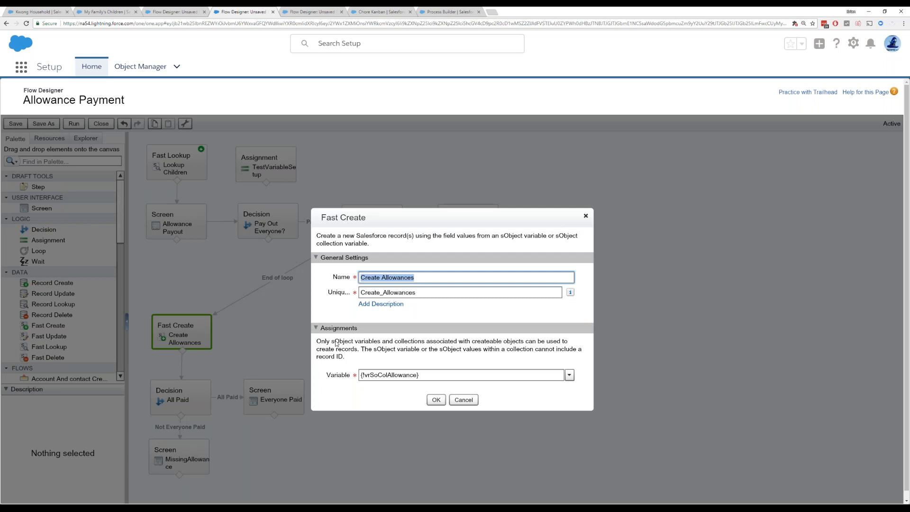
{"action": "left_click", "coordinate": [456, 403]}
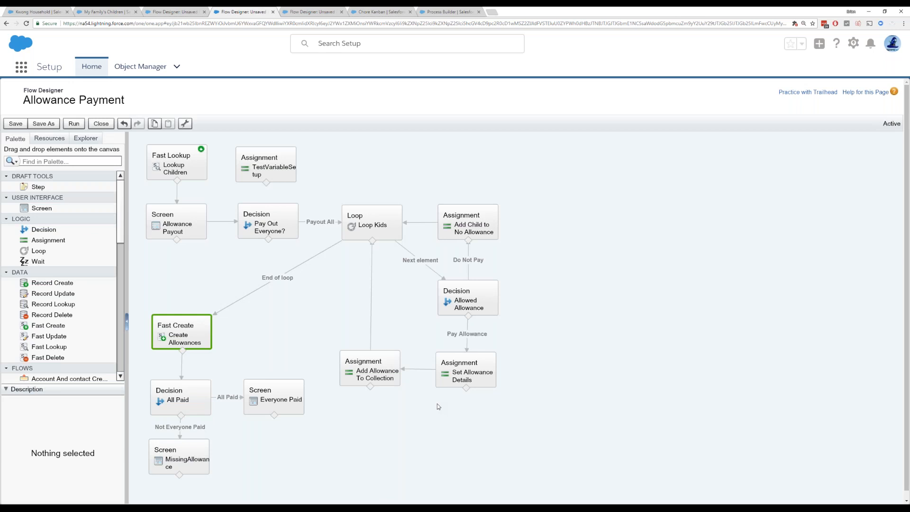
Review the message and child list variable displayed by the MissingAllowance screen, leaving the screen unmodified.
{"action": "mouse_move", "coordinate": [186, 444]}
{"action": "left_click", "coordinate": [188, 446]}
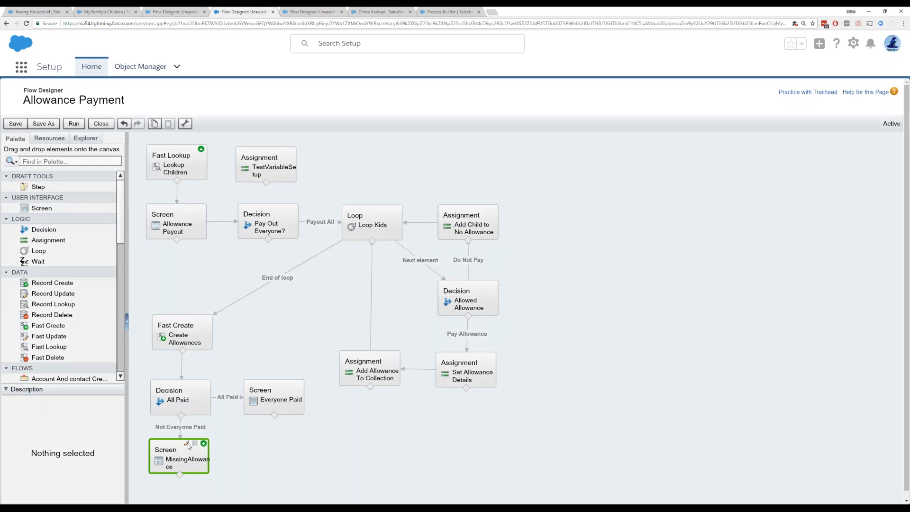
{"action": "left_click", "coordinate": [187, 443]}
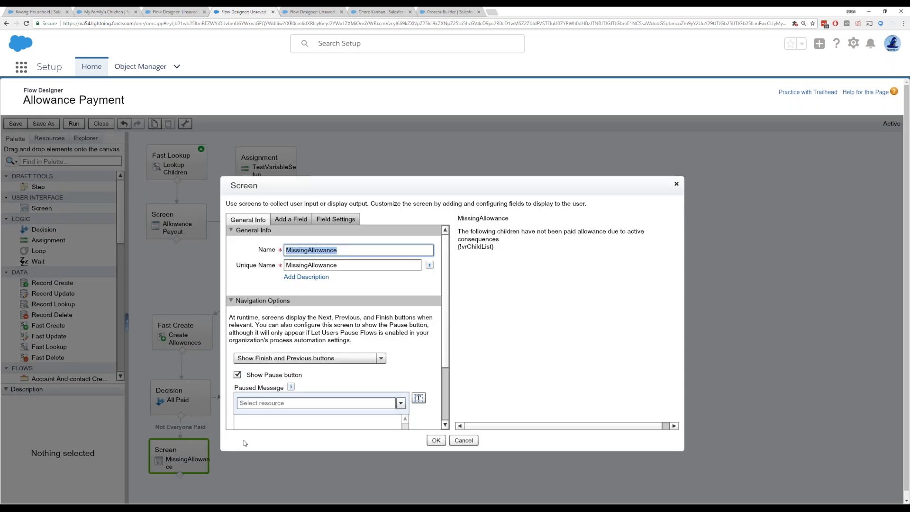
{"action": "left_click", "coordinate": [466, 441]}
{"action": "left_click", "coordinate": [464, 441]}
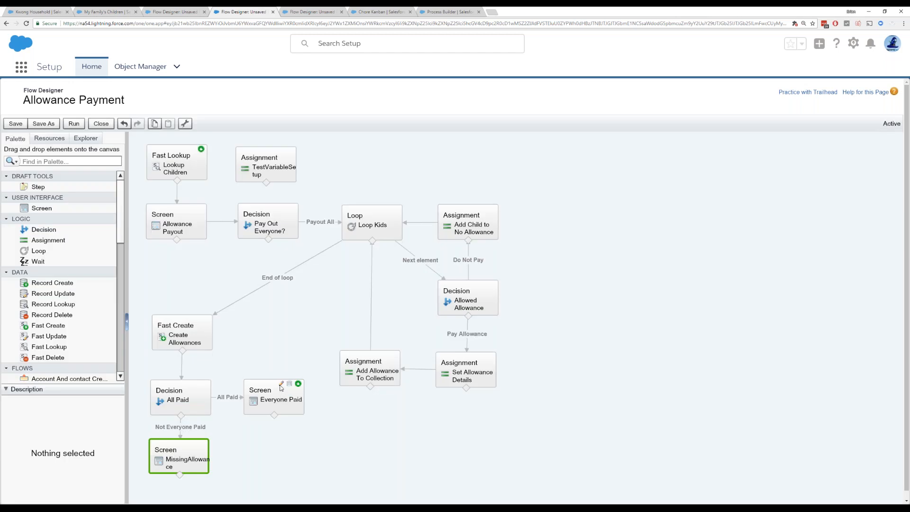
Review the message displayed by the Everyone Paid screen and close it without changes.
{"action": "left_click", "coordinate": [282, 386]}
{"action": "left_click", "coordinate": [282, 386]}
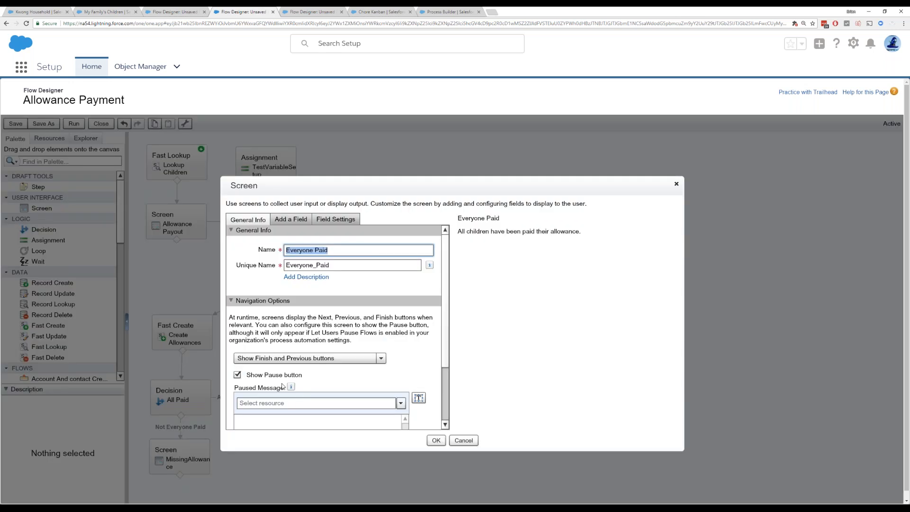
{"action": "left_click", "coordinate": [458, 440]}
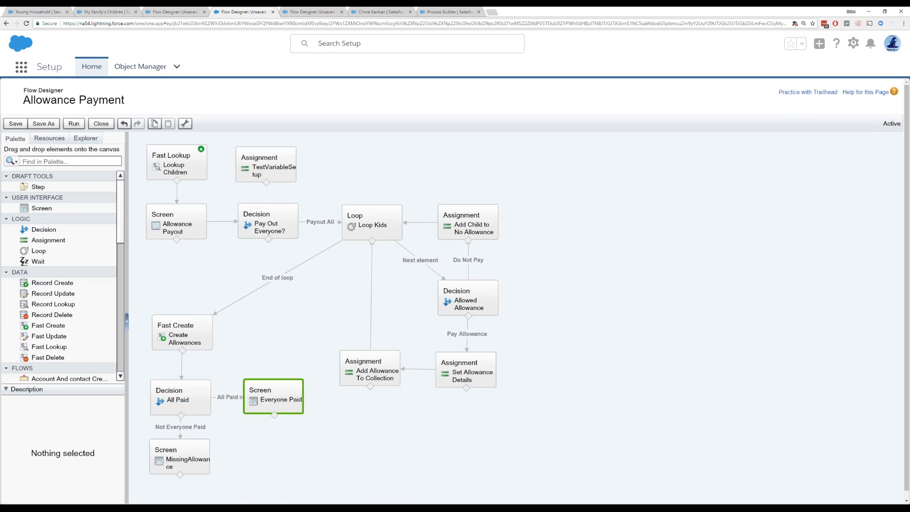
Return to the household's family record and reload it to check each child's active consequences, then switch to the PowerPoint presentation.
{"action": "left_click", "coordinate": [101, 14]}
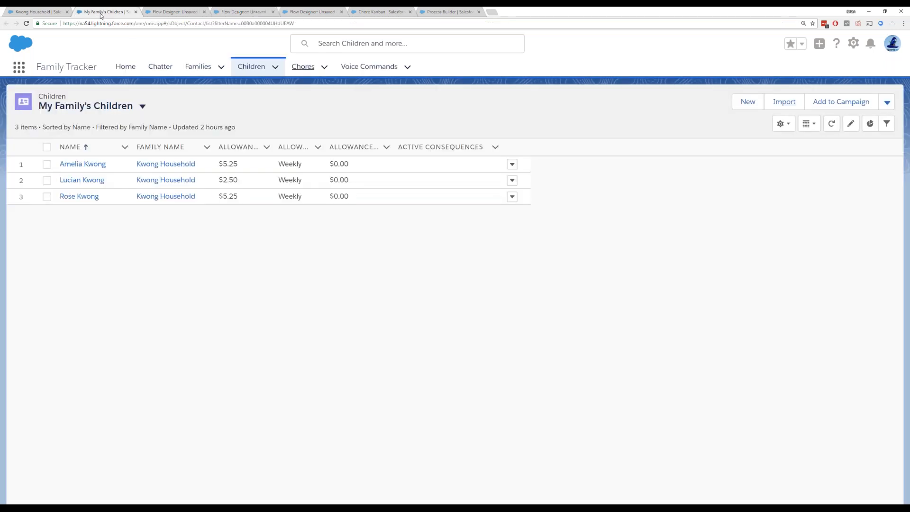
{"action": "left_click", "coordinate": [52, 15]}
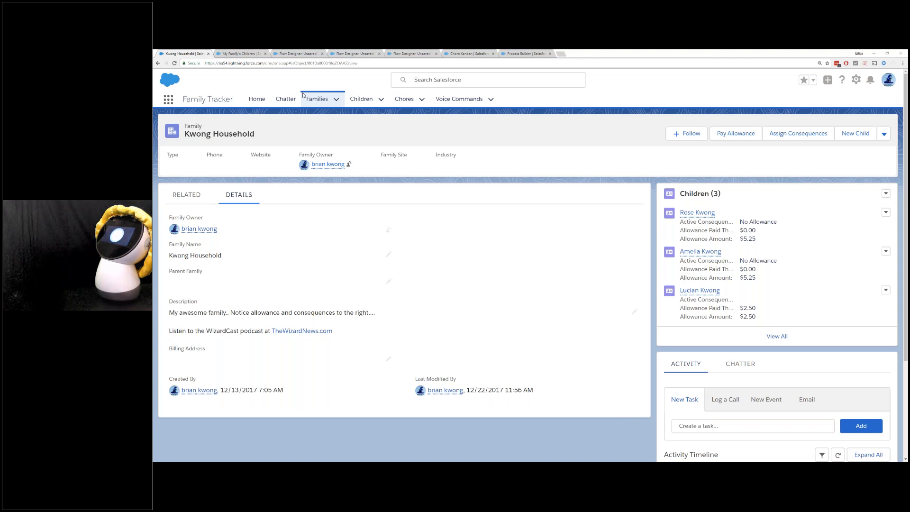
{"action": "left_click", "coordinate": [175, 63]}
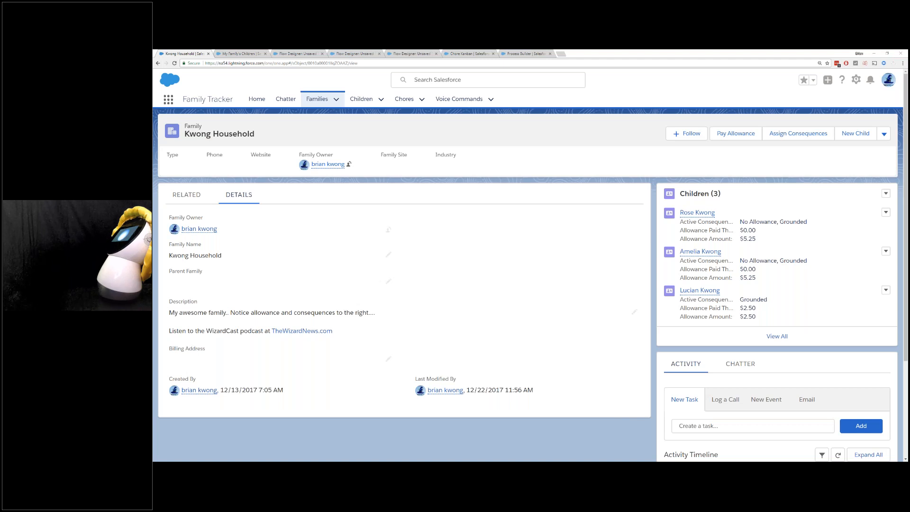
{"action": "key", "text": "alt+Tab"}
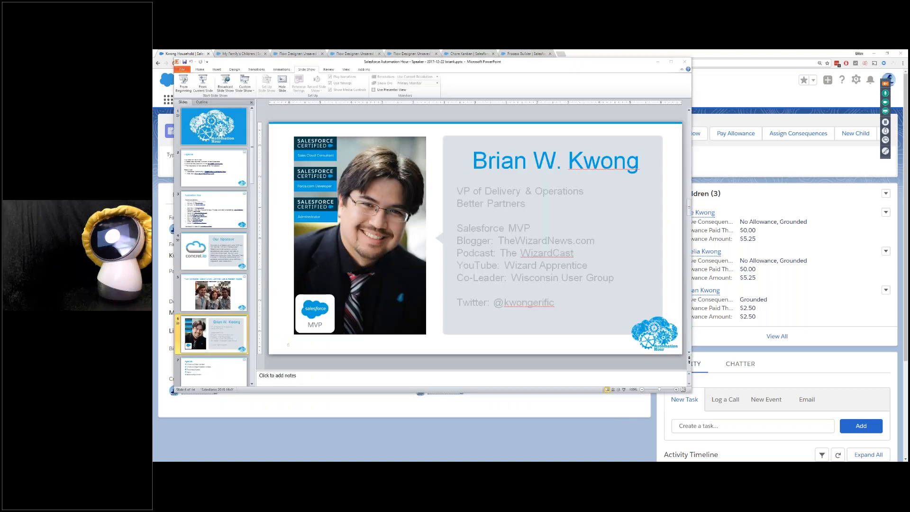
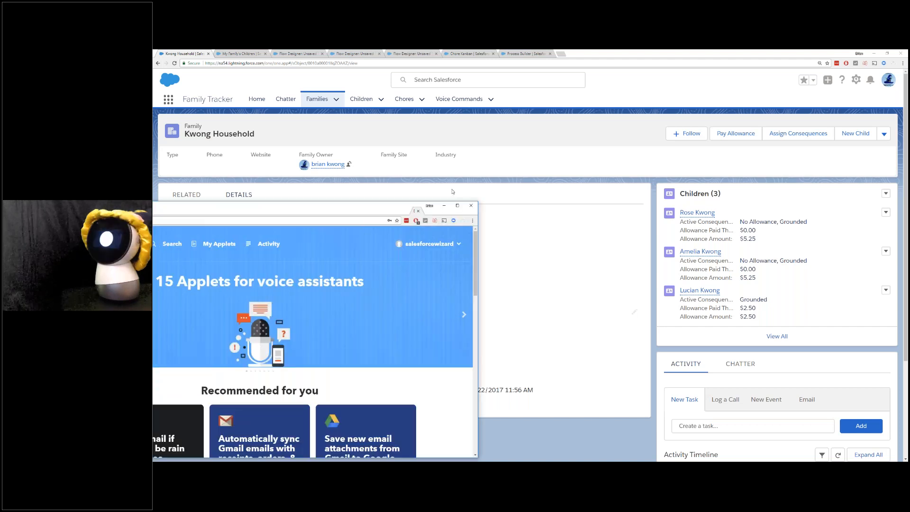
Move the IFTTT page into the main browser window and open the Jibo "ground all my children" applet from My Applets.
{"action": "left_click_drag", "start_coordinate": [621, 118], "coordinate": [583, 54]}
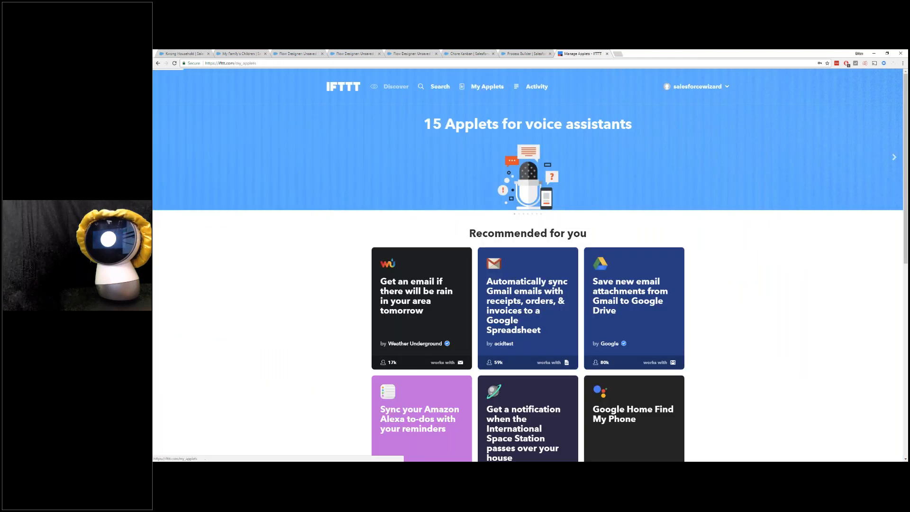
{"action": "left_click", "coordinate": [538, 86]}
{"action": "left_click", "coordinate": [416, 215]}
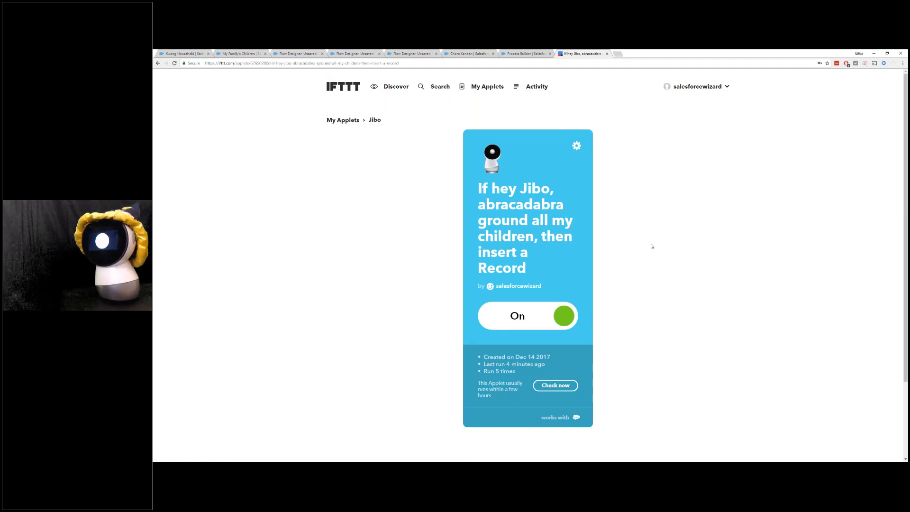
Examine the Jibo applet's configuration, including its key phrase and the field names and values of the inserted Salesforce record.
{"action": "left_click", "coordinate": [576, 146]}
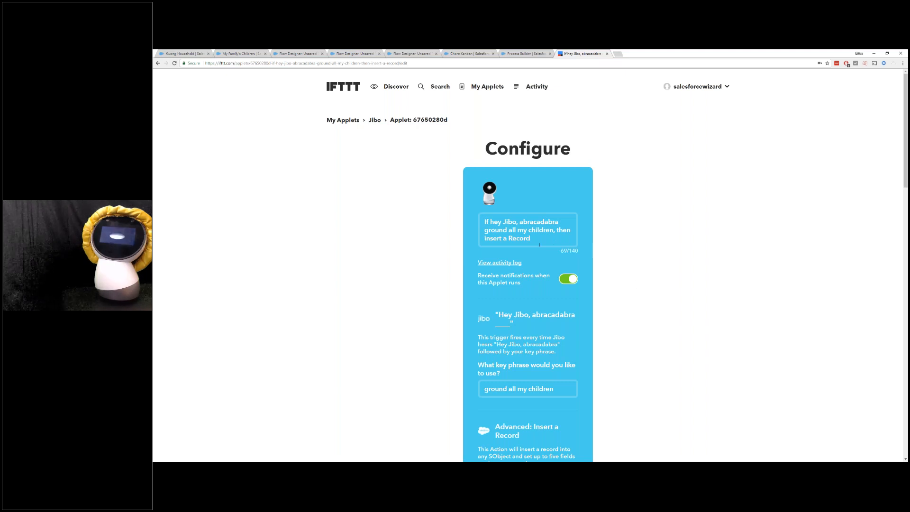
{"action": "scroll", "coordinate": [647, 267], "scroll_direction": "down", "scroll_amount": 1}
{"action": "scroll", "coordinate": [647, 267], "scroll_direction": "down", "scroll_amount": 15}
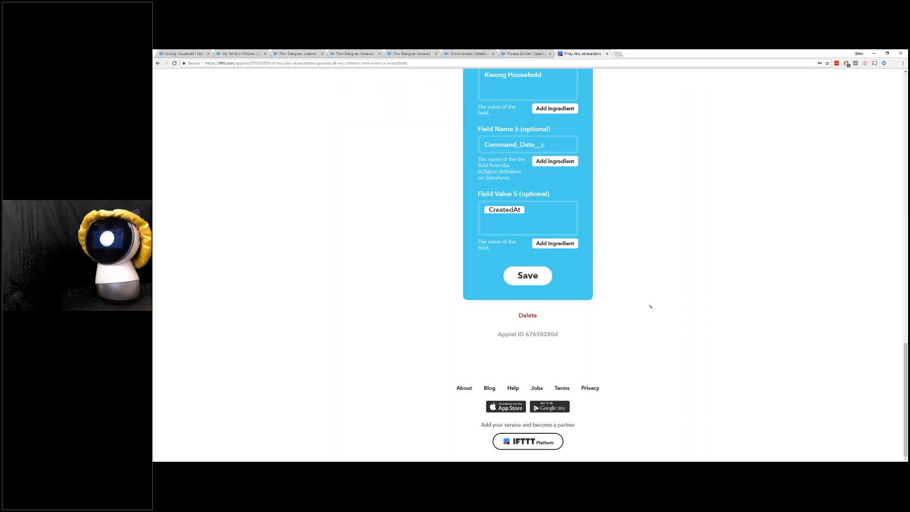
{"action": "left_click", "coordinate": [907, 344]}
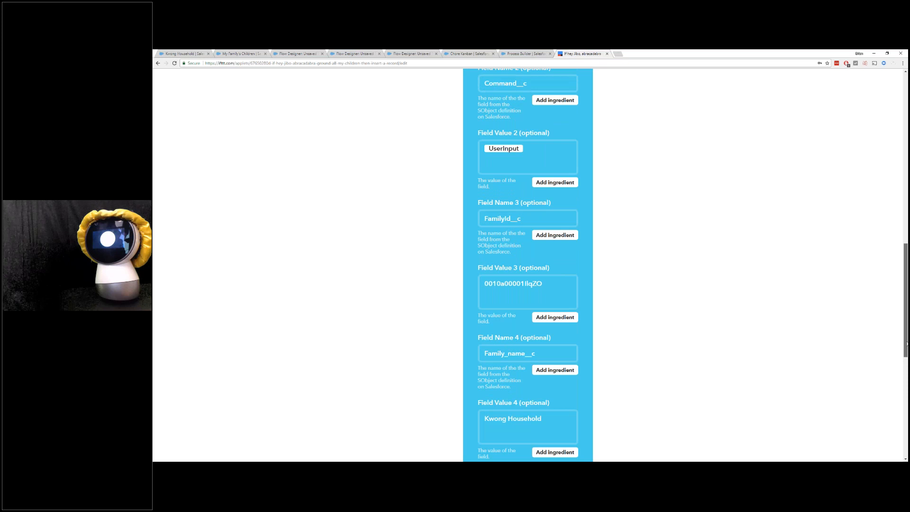
{"action": "scroll", "coordinate": [469, 256], "scroll_direction": "up", "scroll_amount": 2}
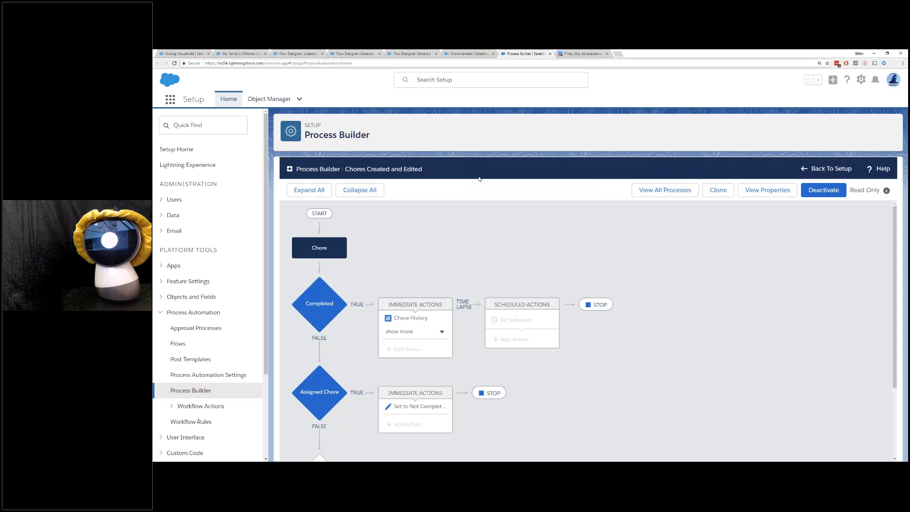
Switch to Salesforce Process Builder and examine the New Command criteria and Mass Consequences action of the Voice Command Created process.
{"action": "left_click", "coordinate": [519, 54]}
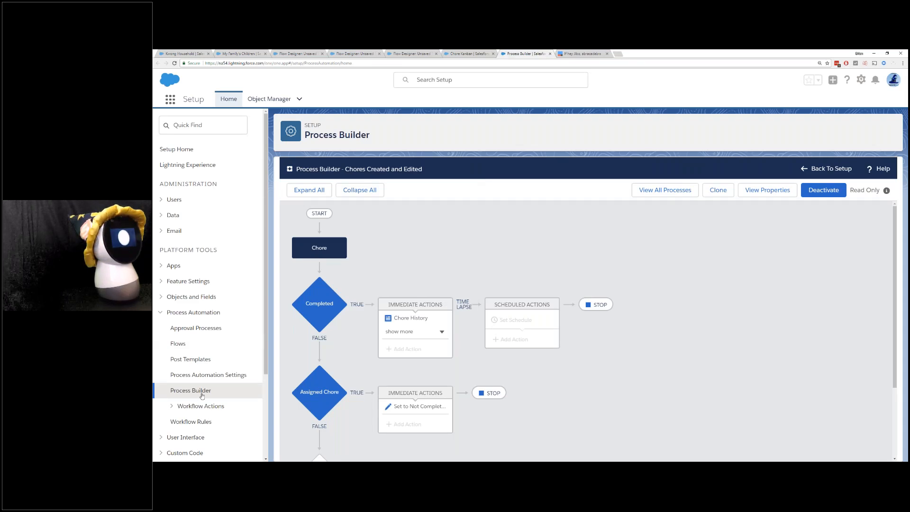
{"action": "left_click", "coordinate": [243, 374]}
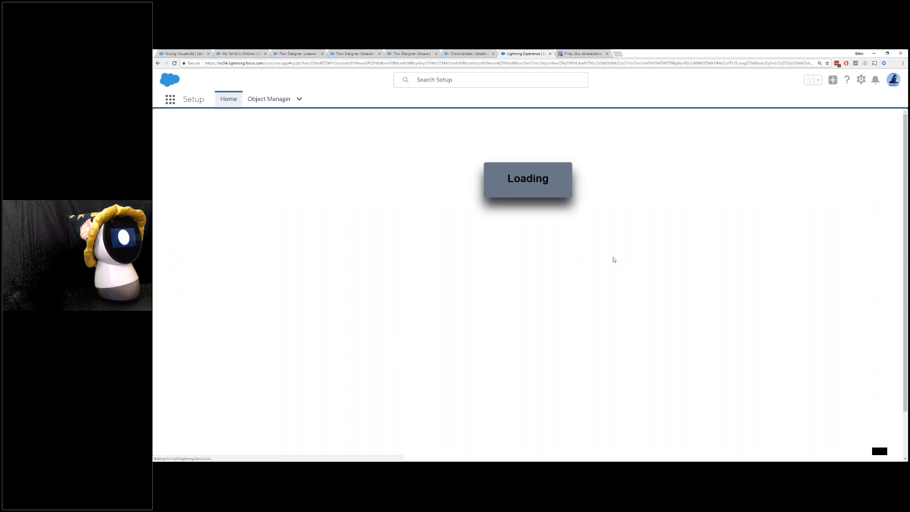
{"action": "left_click", "coordinate": [226, 265]}
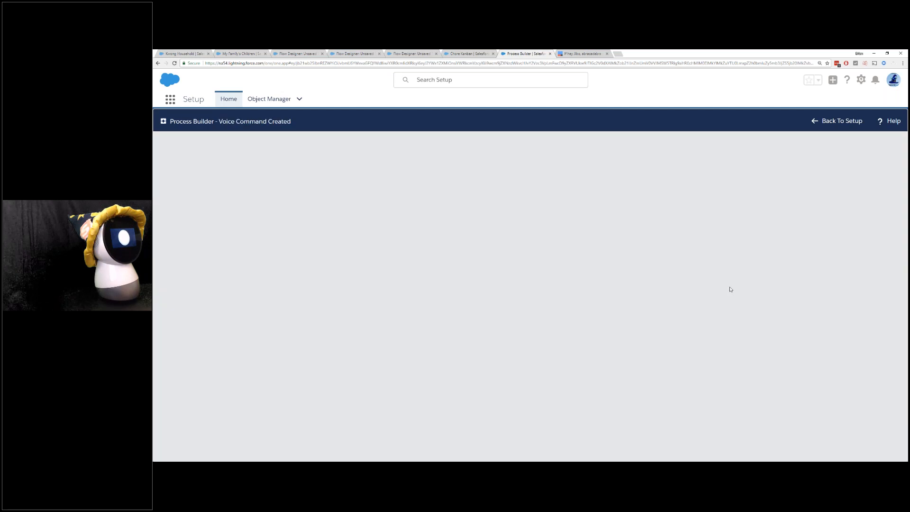
{"action": "left_click", "coordinate": [201, 260]}
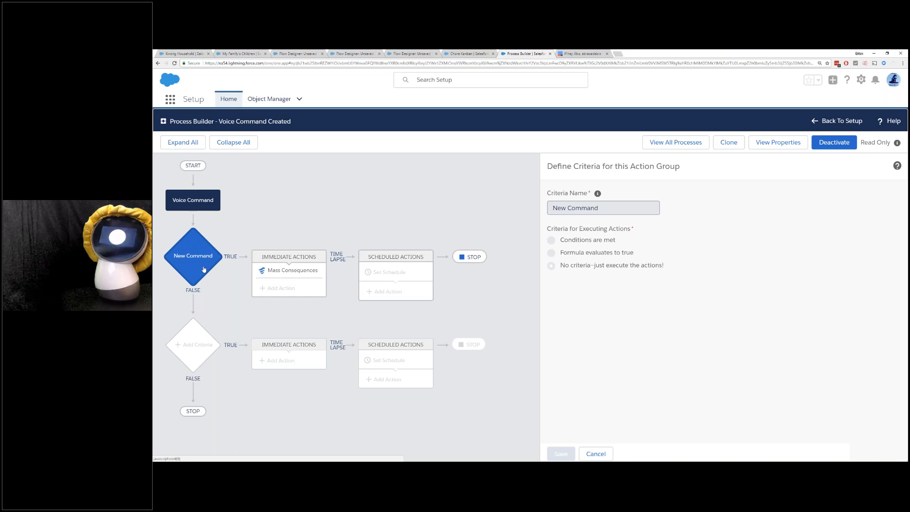
{"action": "left_click", "coordinate": [268, 274]}
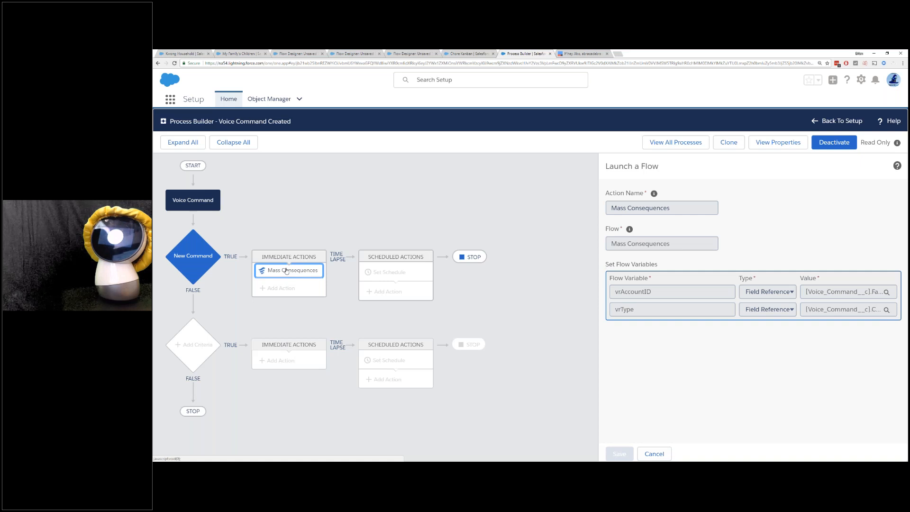
Switch to the Mass Consequences flow and inspect how its Add to Collection assignment adds the consequence to its collection.
{"action": "left_click", "coordinate": [410, 55]}
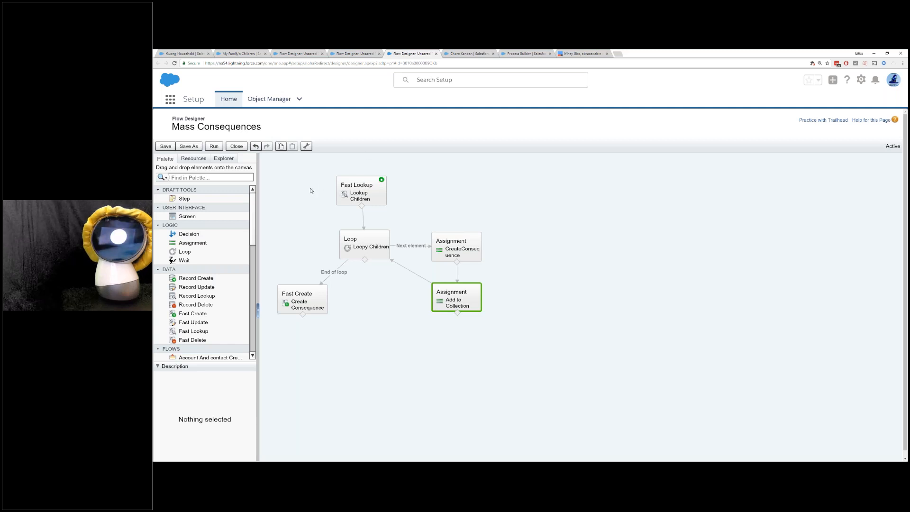
{"action": "mouse_move", "coordinate": [389, 234]}
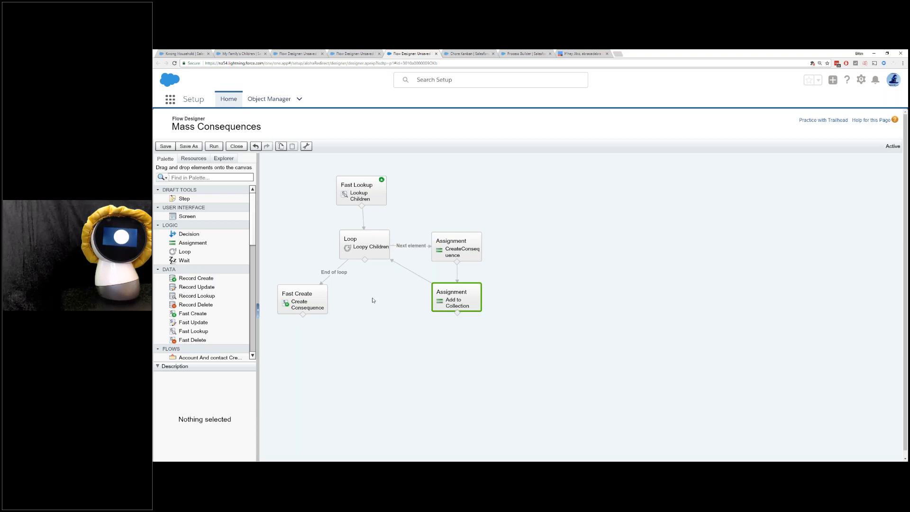
{"action": "mouse_move", "coordinate": [461, 290]}
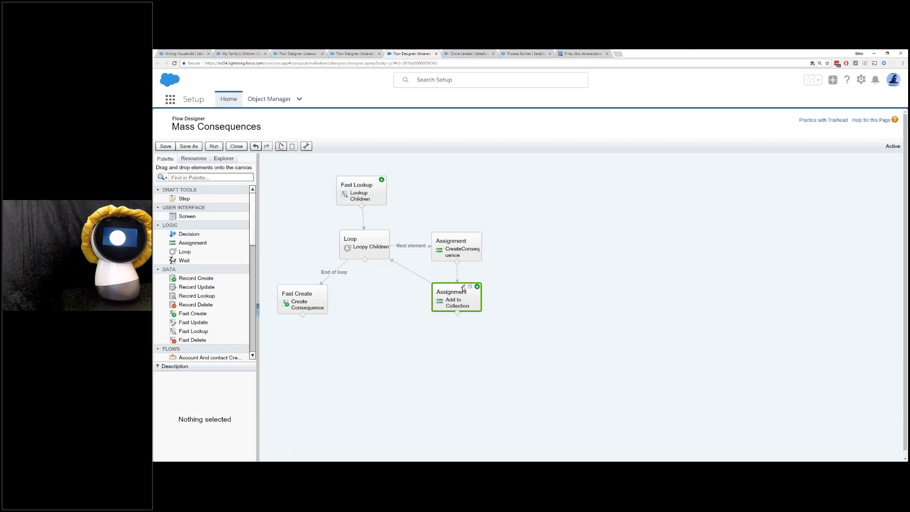
{"action": "left_click", "coordinate": [464, 288]}
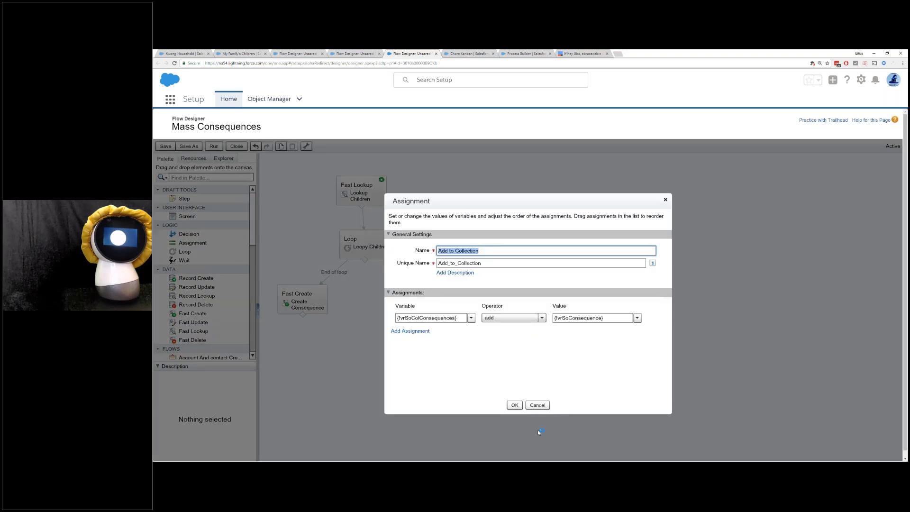
{"action": "left_click", "coordinate": [540, 405]}
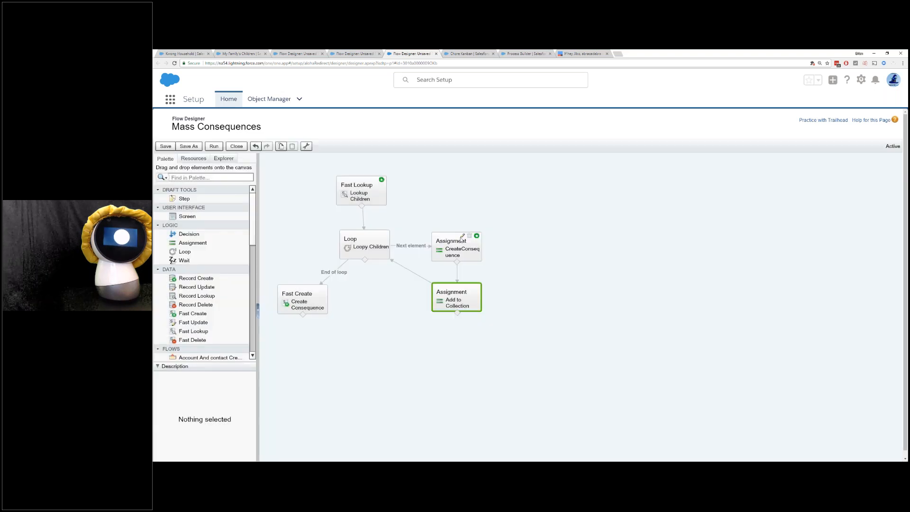
Inspect the field assignments of the CreateConsequence element and the collection variable used by the Create Consequence Fast Create.
{"action": "left_click", "coordinate": [462, 236]}
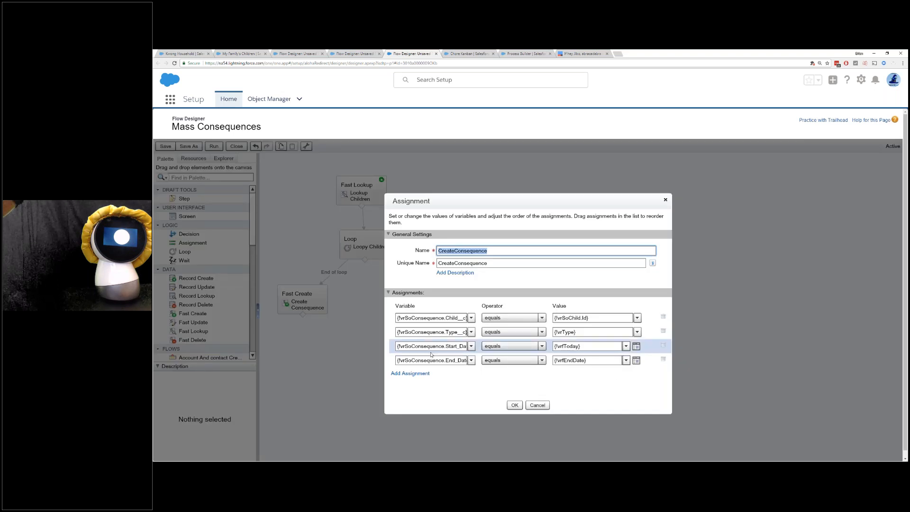
{"action": "left_click_drag", "start_coordinate": [576, 332], "coordinate": [554, 332]}
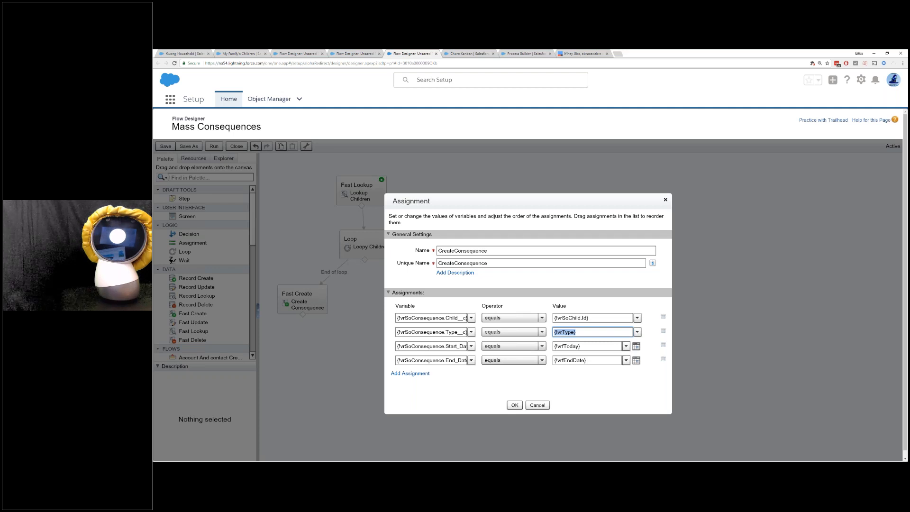
{"action": "left_click", "coordinate": [515, 405]}
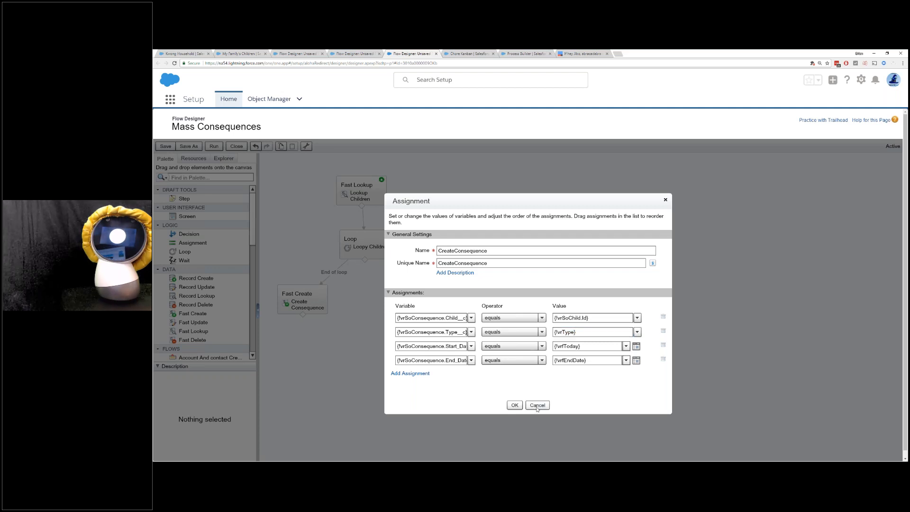
{"action": "double_click", "coordinate": [302, 291]}
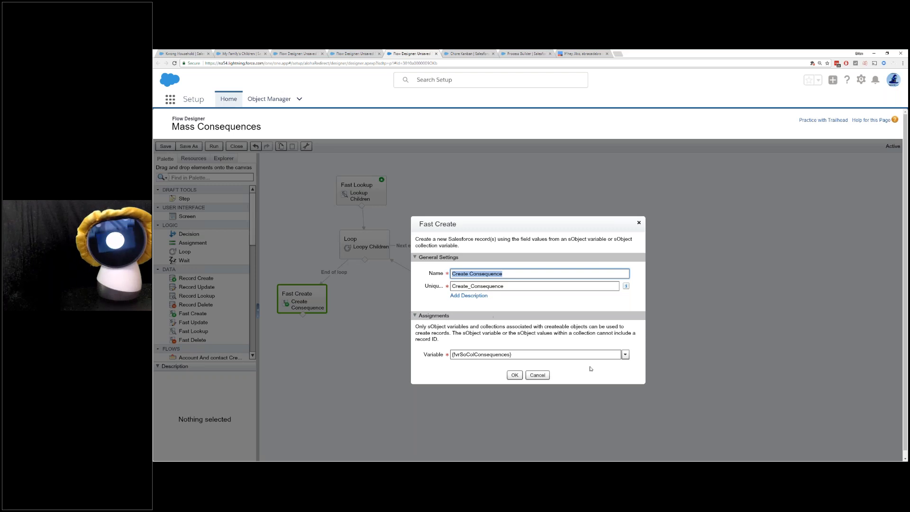
{"action": "left_click", "coordinate": [537, 376]}
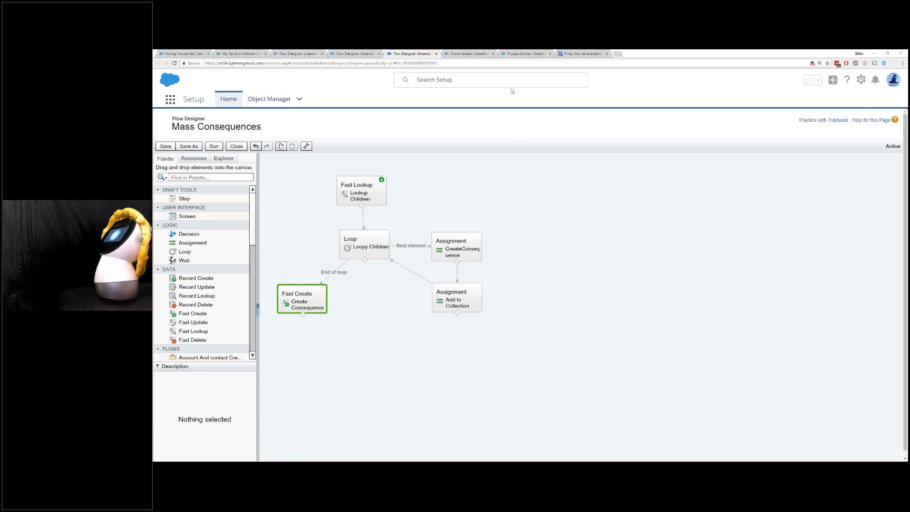
Switch to the Chore Kanban, move the Cat boxes and Feed Cats Morning chores to Completed, and return to the presentation slides.
{"action": "left_click", "coordinate": [470, 53]}
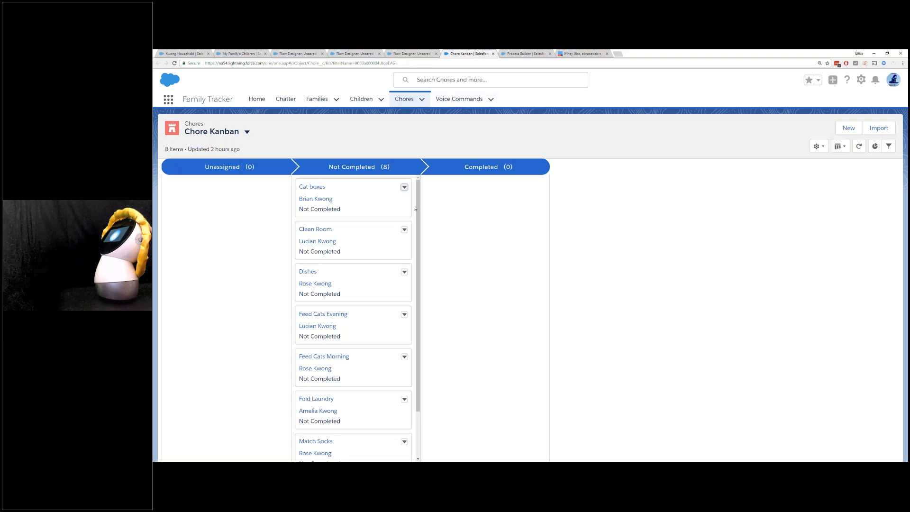
{"action": "left_click_drag", "start_coordinate": [362, 205], "coordinate": [468, 211]}
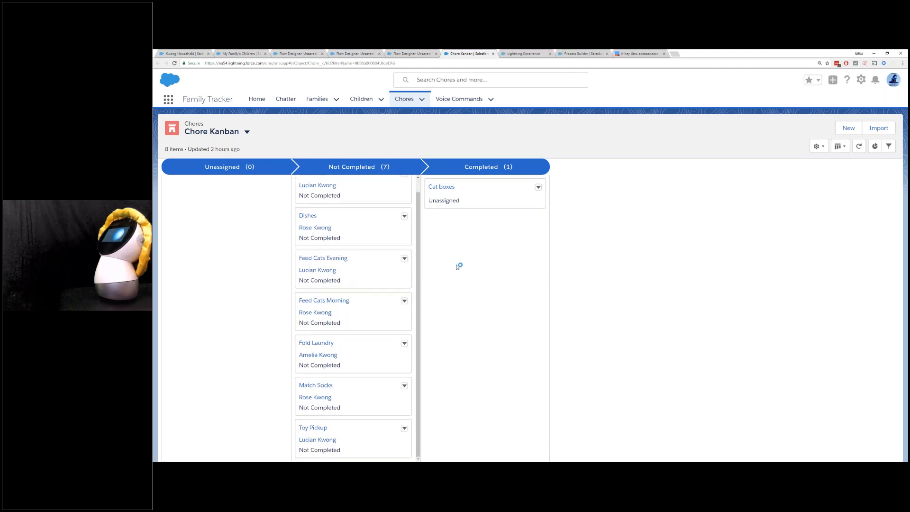
{"action": "left_click_drag", "start_coordinate": [360, 312], "coordinate": [474, 228]}
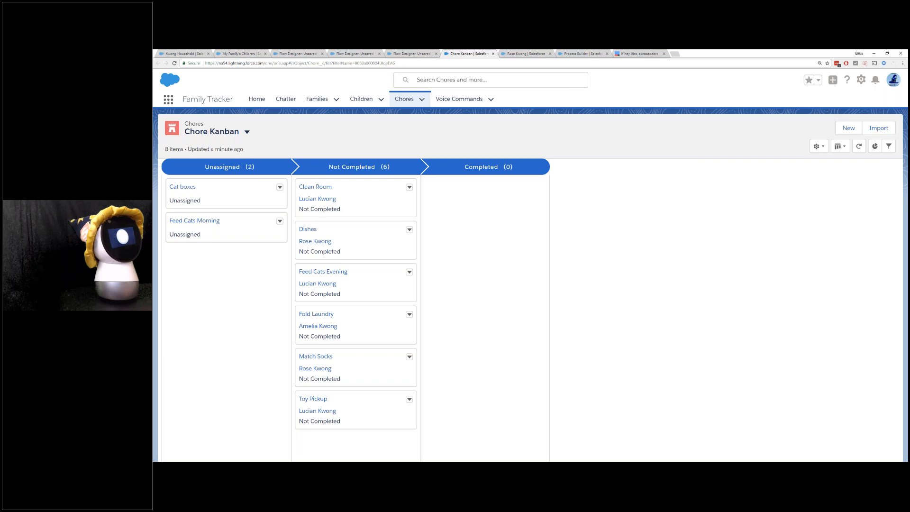
{"action": "key", "text": "alt+Tab"}
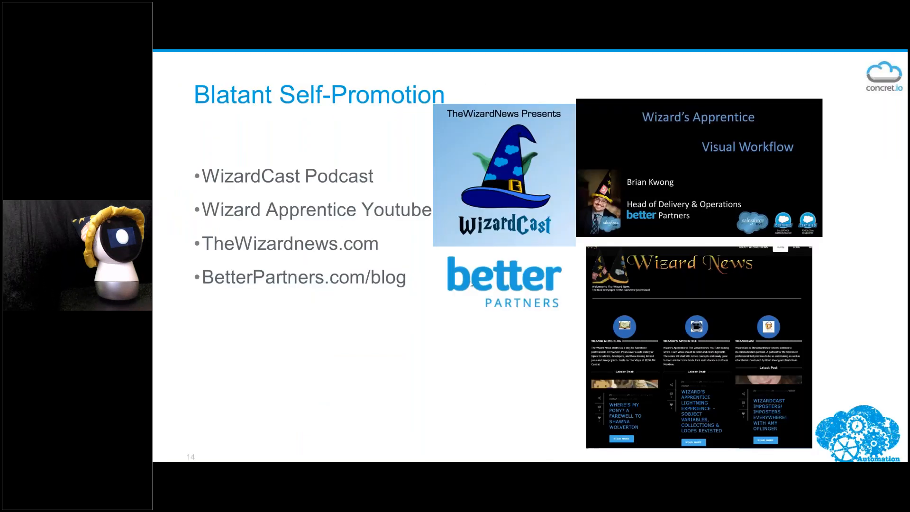